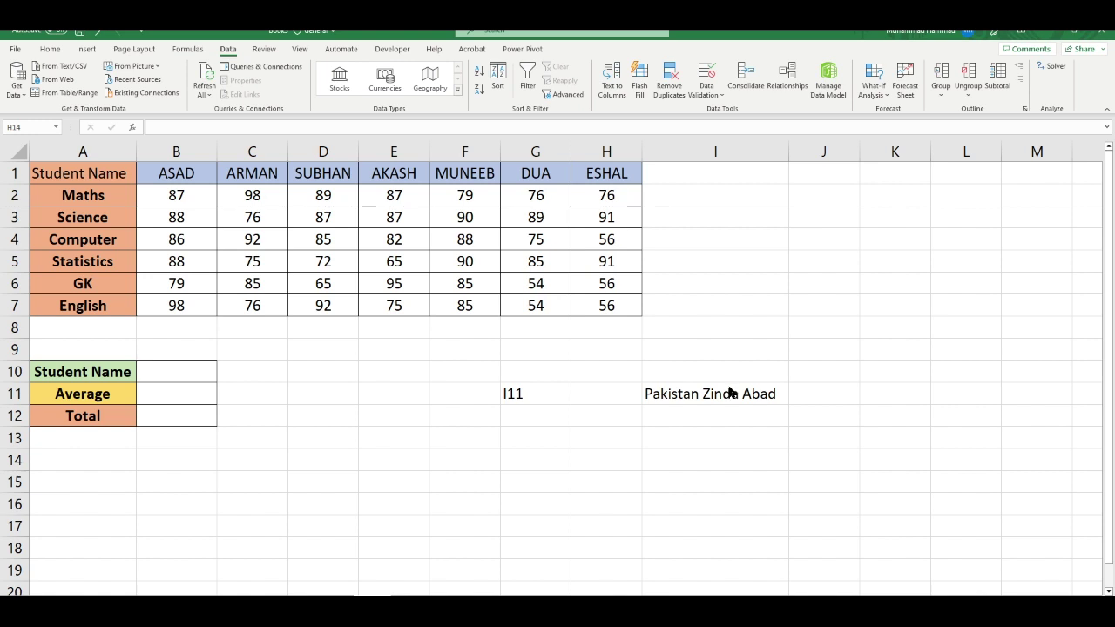
Inspect the I11 reference text in G11 and the Pakistan Zinda Abad text in I11.
{"action": "left_click", "coordinate": [530, 391]}
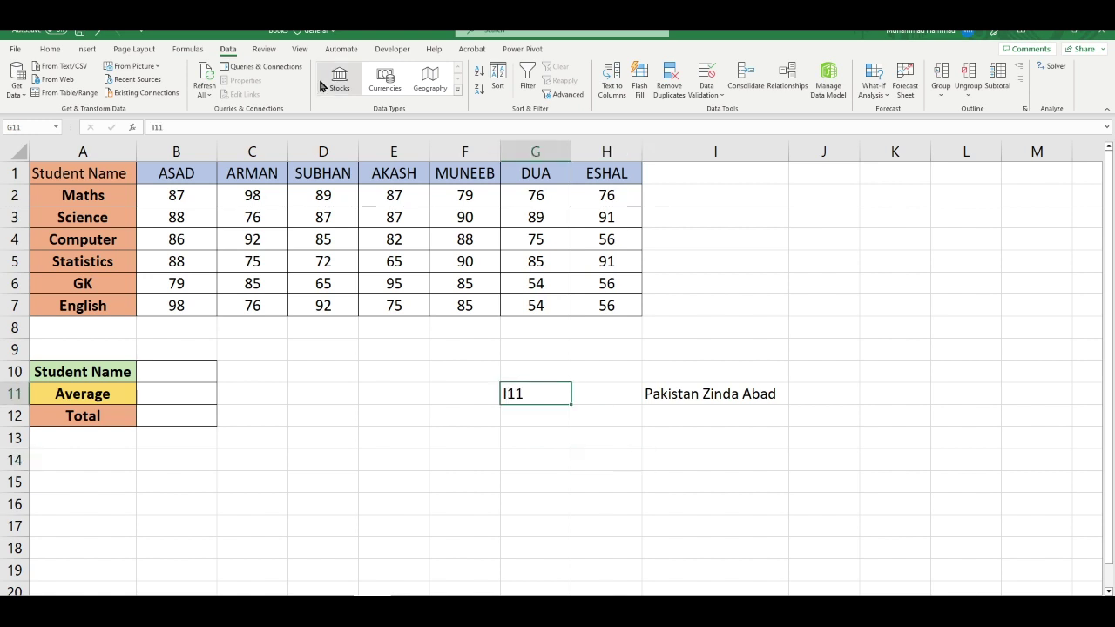
{"action": "left_click", "coordinate": [688, 393]}
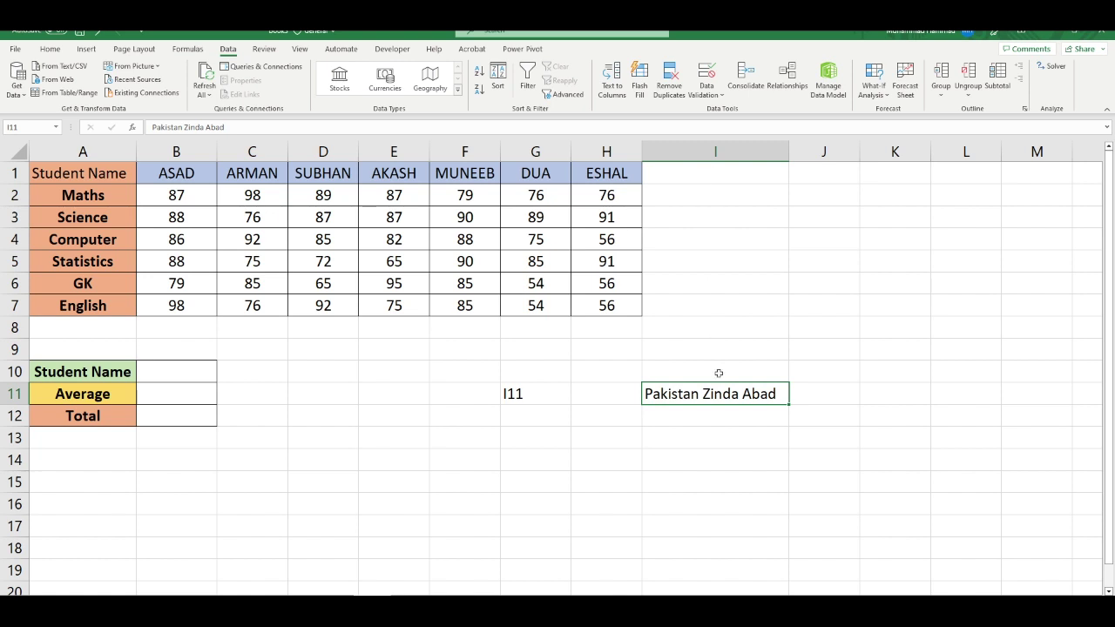
{"action": "left_click", "coordinate": [41, 127]}
{"action": "left_click", "coordinate": [528, 394]}
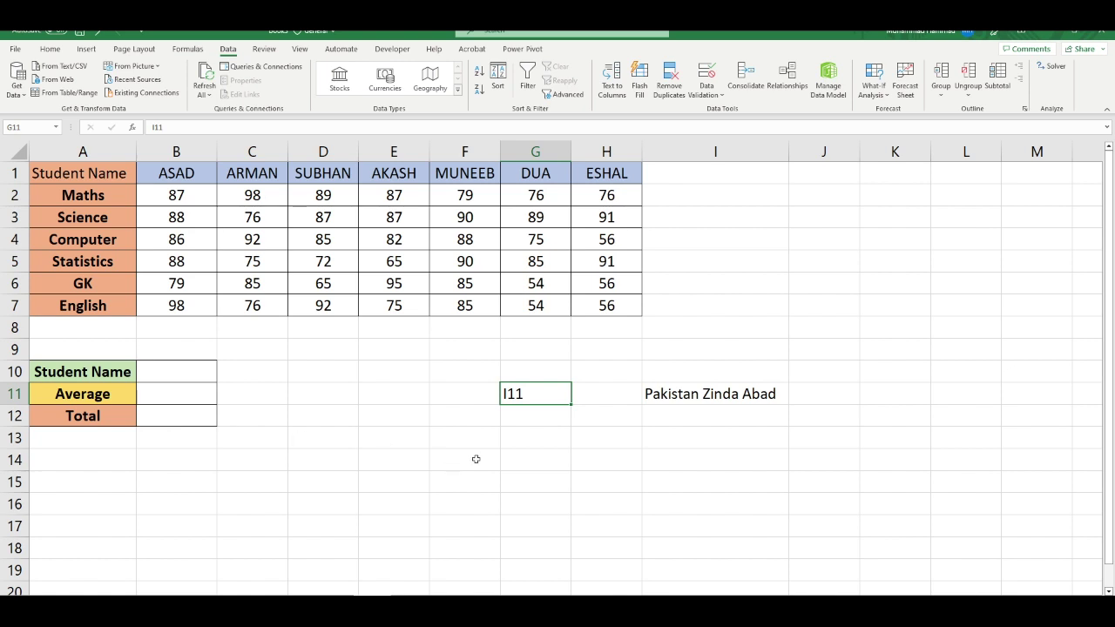
{"action": "left_click", "coordinate": [386, 395]}
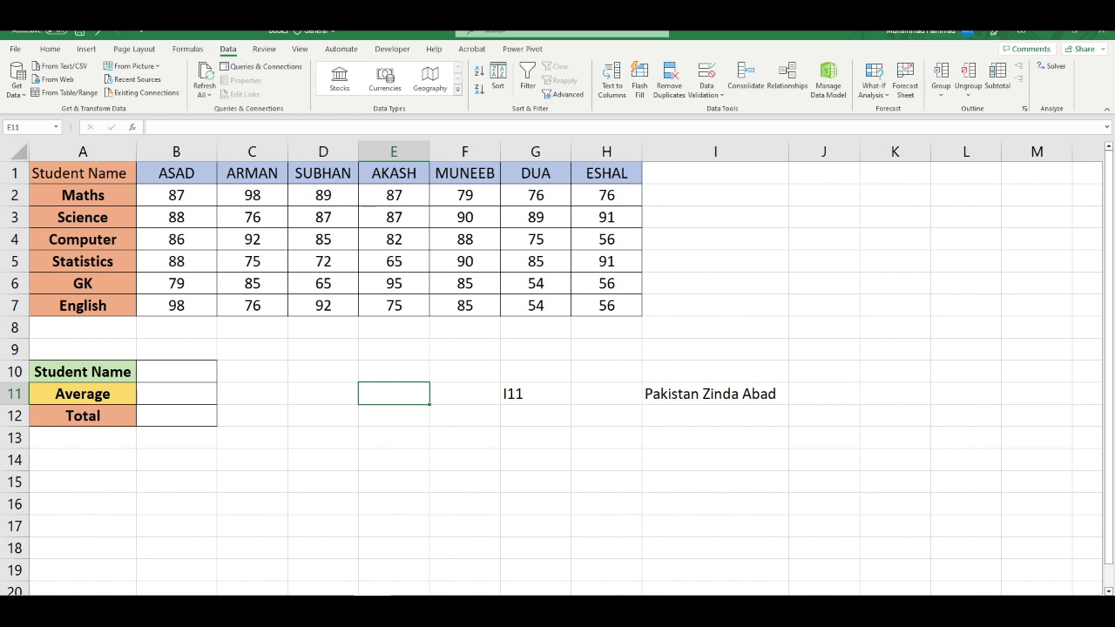
{"action": "left_click", "coordinate": [540, 394]}
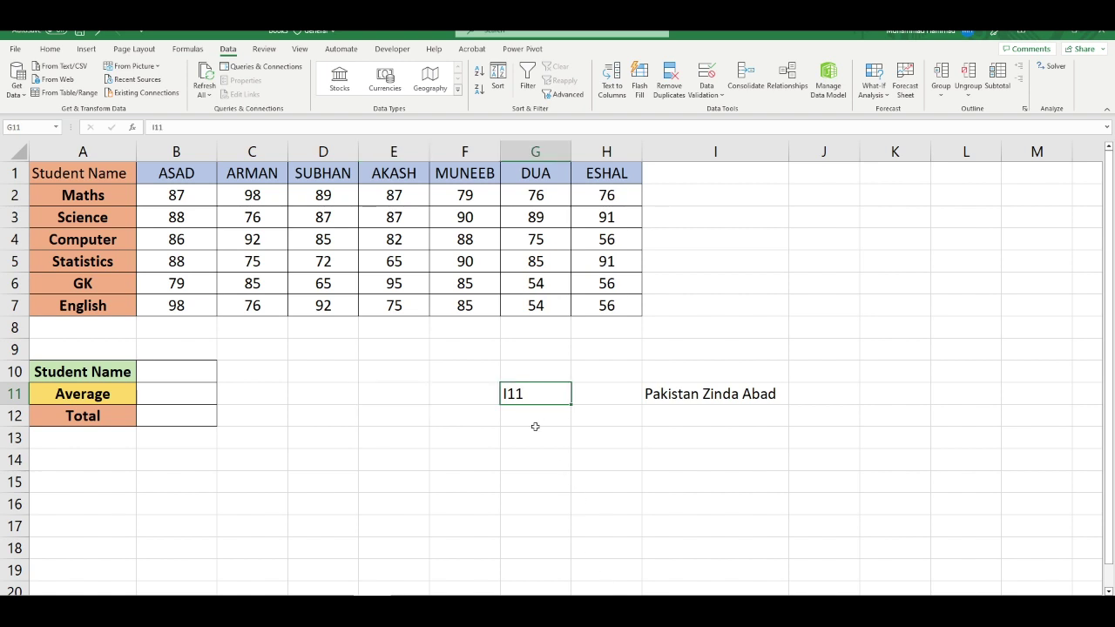
Enter =INDIRECT(G11) in E11 so it returns 'Pakistan Zinda Abad'.
{"action": "left_click", "coordinate": [401, 397]}
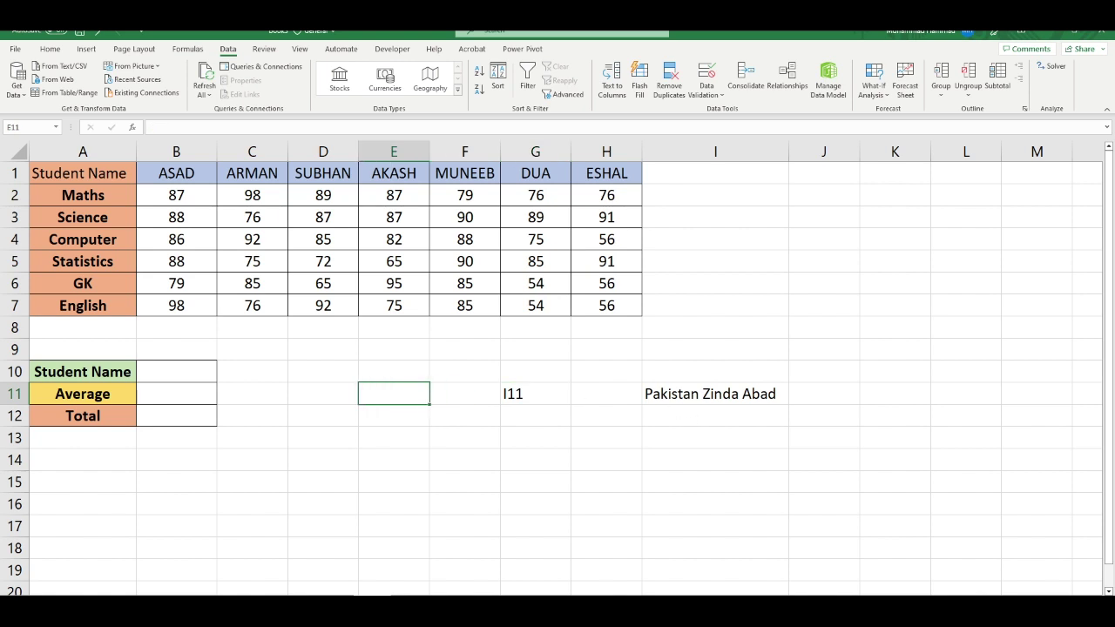
{"action": "type", "text": "="}
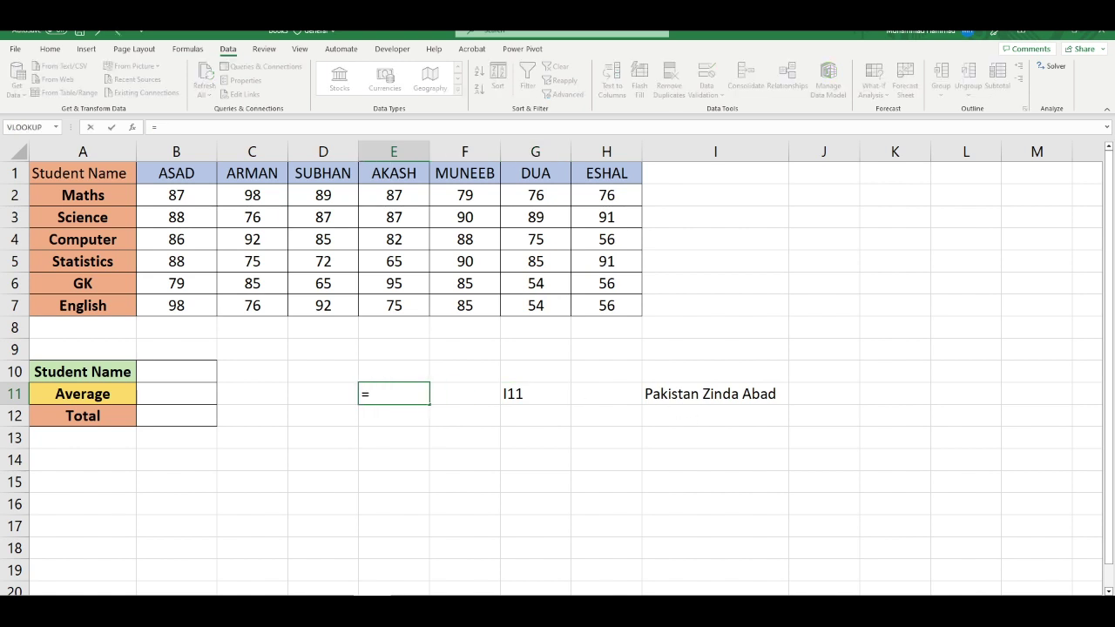
{"action": "type", "text": "indir"}
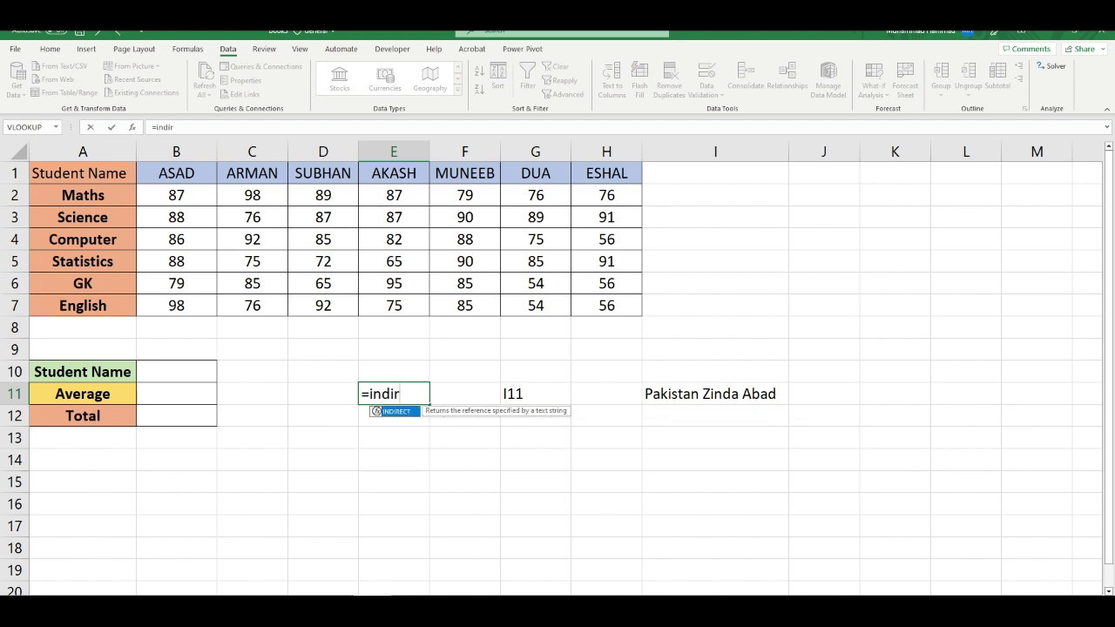
{"action": "key", "text": "Tab"}
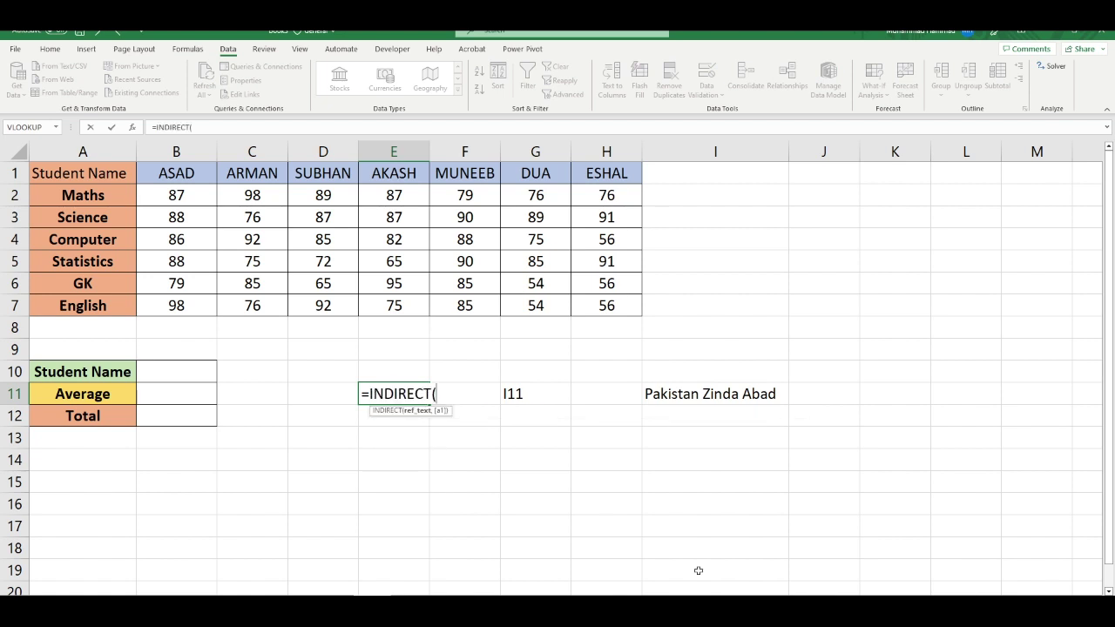
{"action": "left_click", "coordinate": [532, 401]}
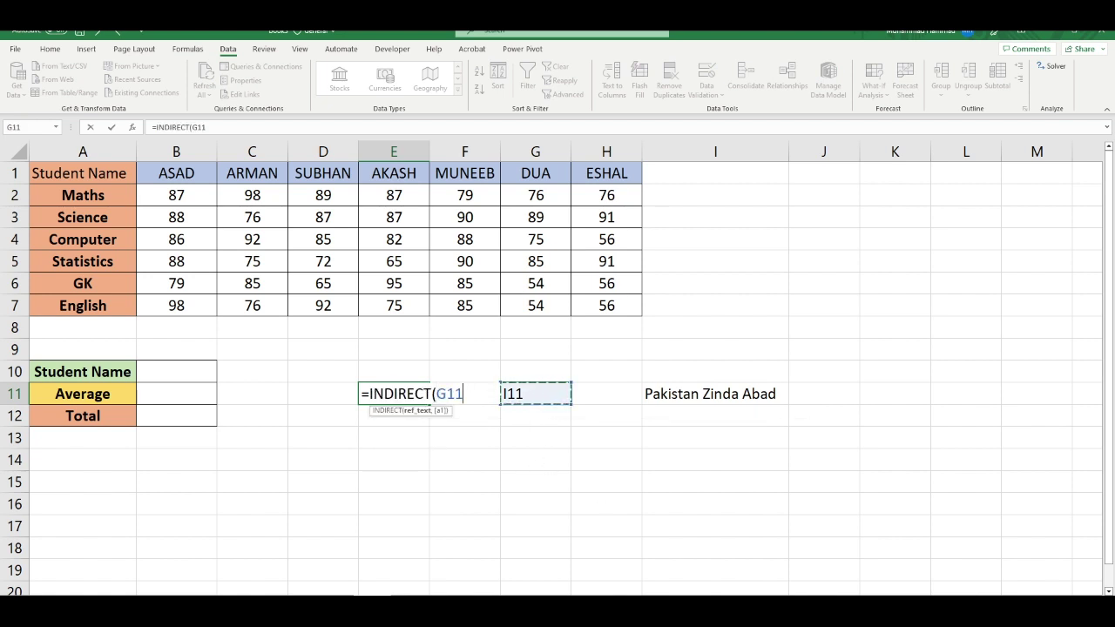
{"action": "type", "text": ")"}
{"action": "key", "text": "Return"}
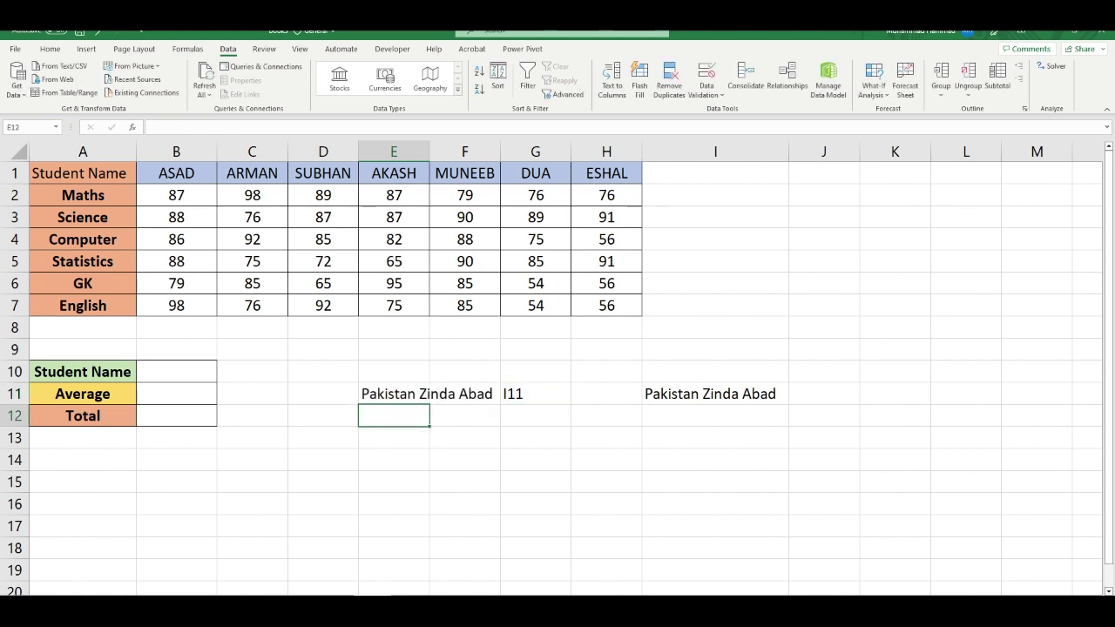
{"action": "left_click", "coordinate": [379, 398]}
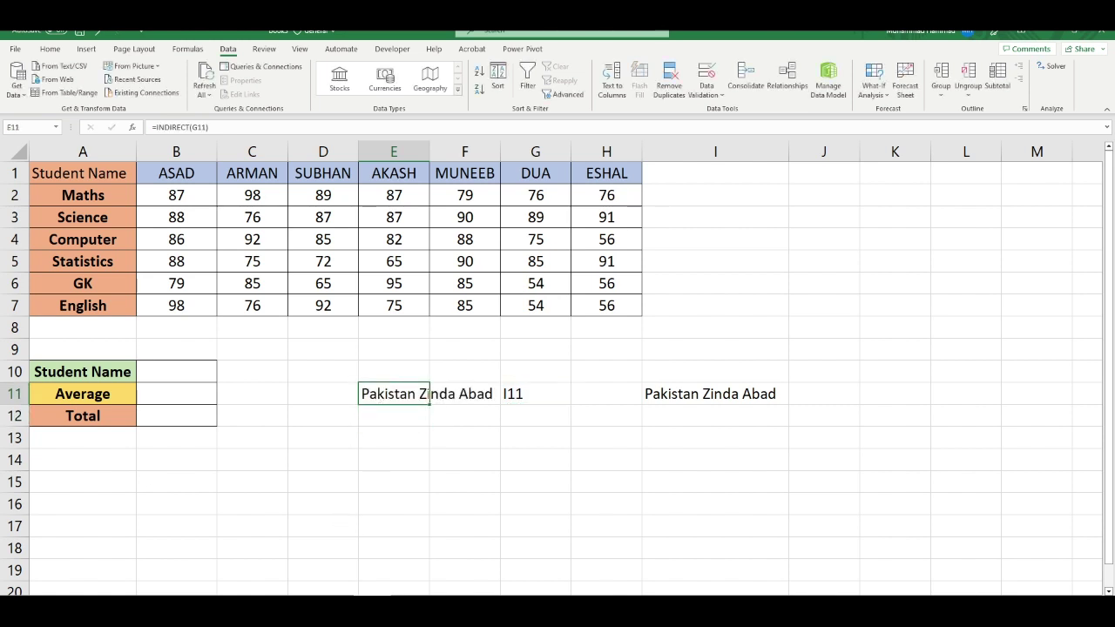
{"action": "left_click", "coordinate": [526, 397]}
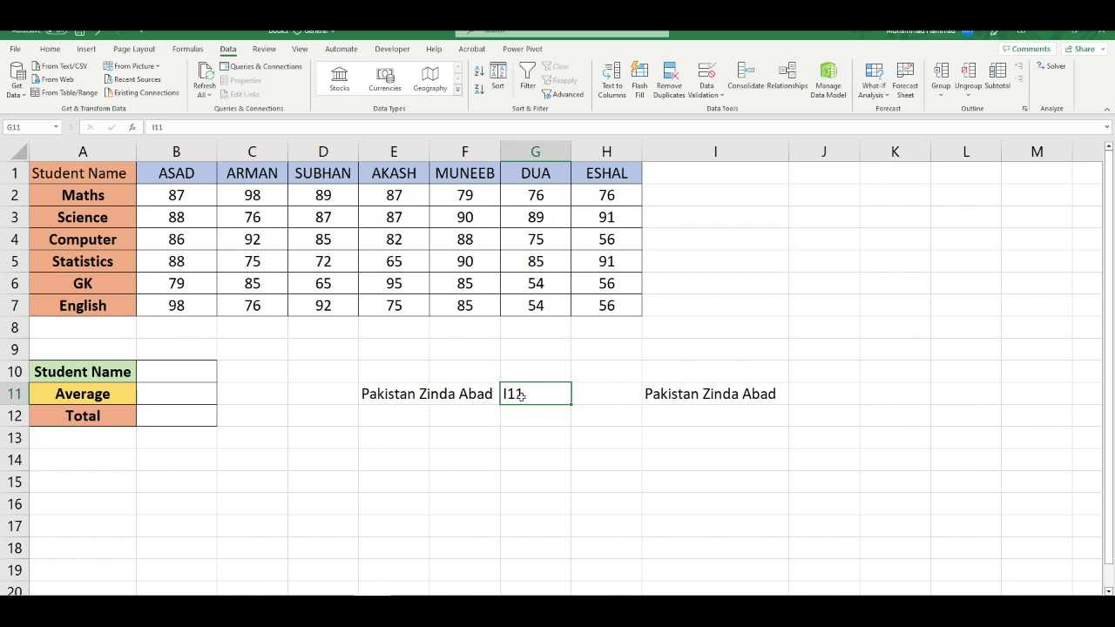
{"action": "left_click", "coordinate": [703, 399]}
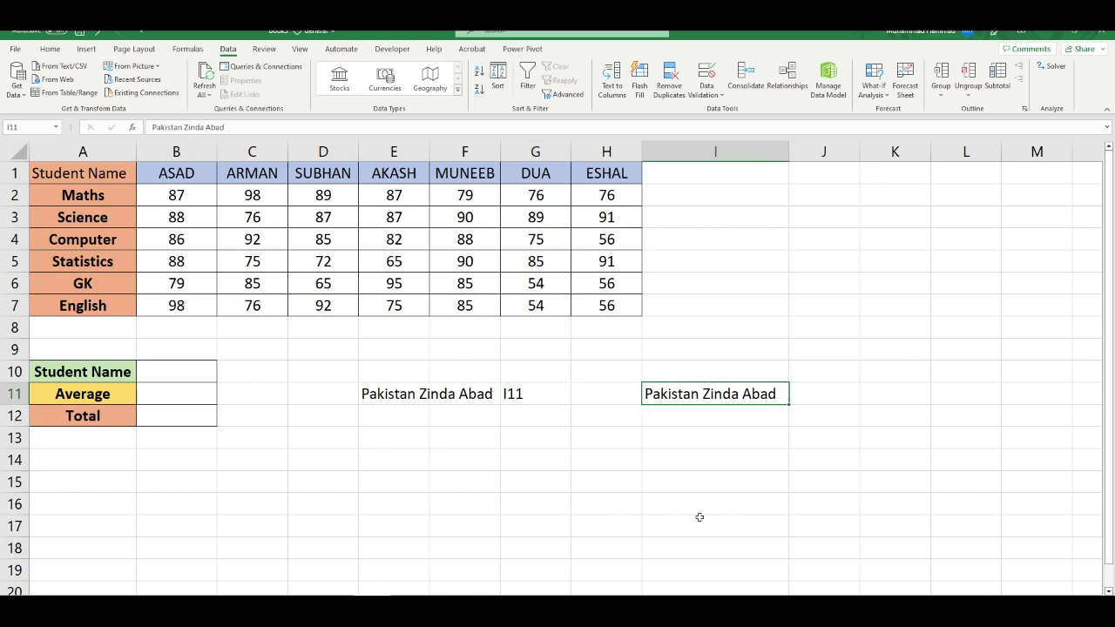
{"action": "left_click", "coordinate": [680, 423]}
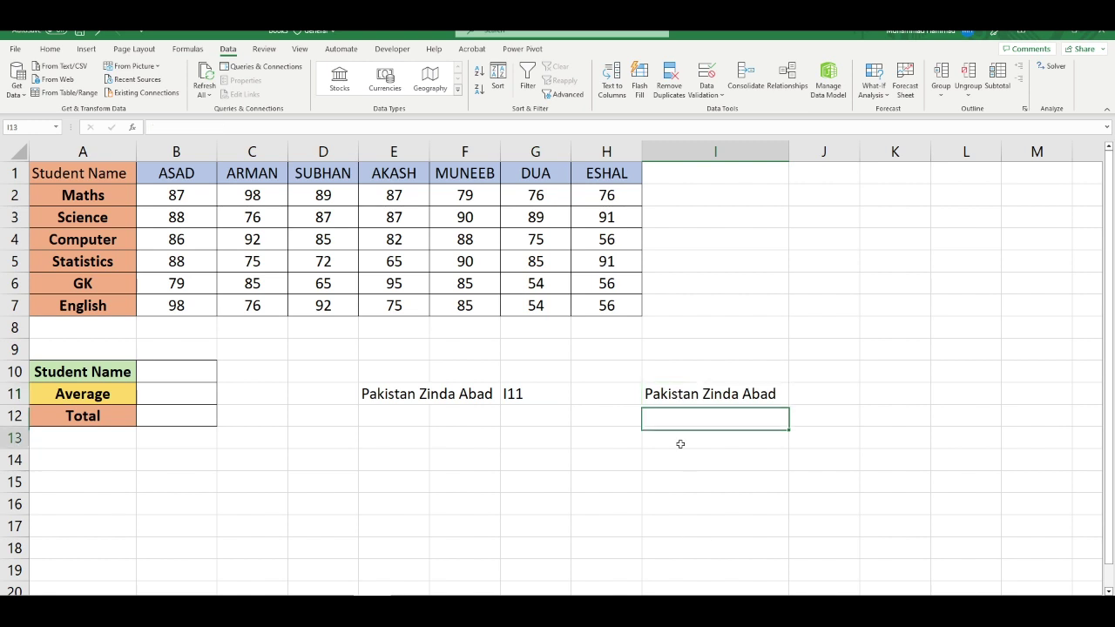
{"action": "left_click", "coordinate": [693, 390]}
{"action": "left_click", "coordinate": [391, 394]}
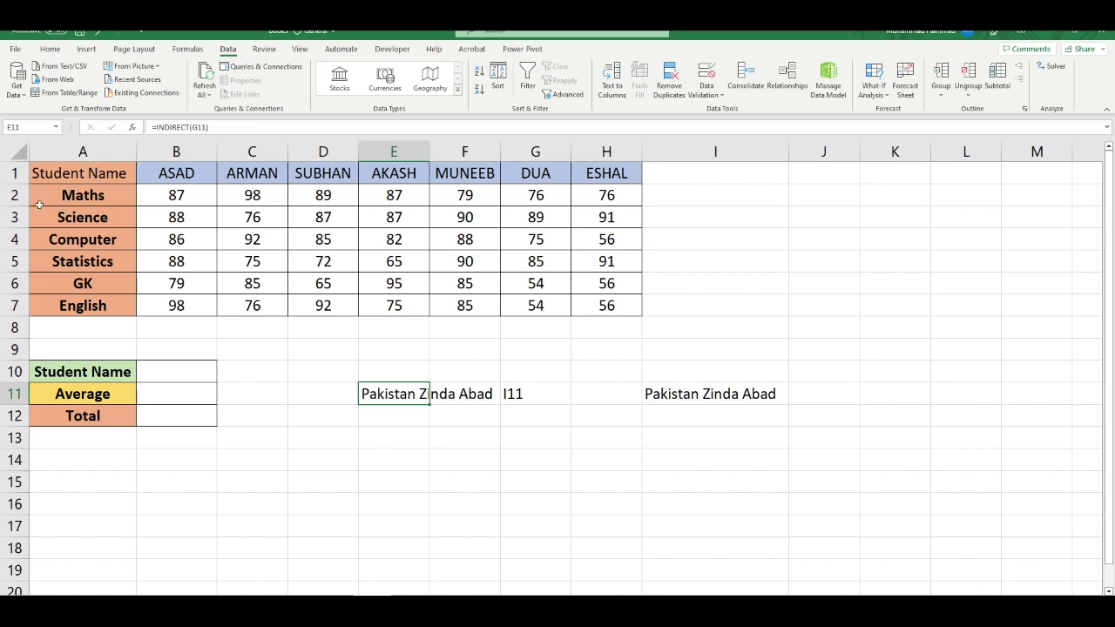
{"action": "left_click", "coordinate": [69, 196]}
{"action": "left_click", "coordinate": [66, 306]}
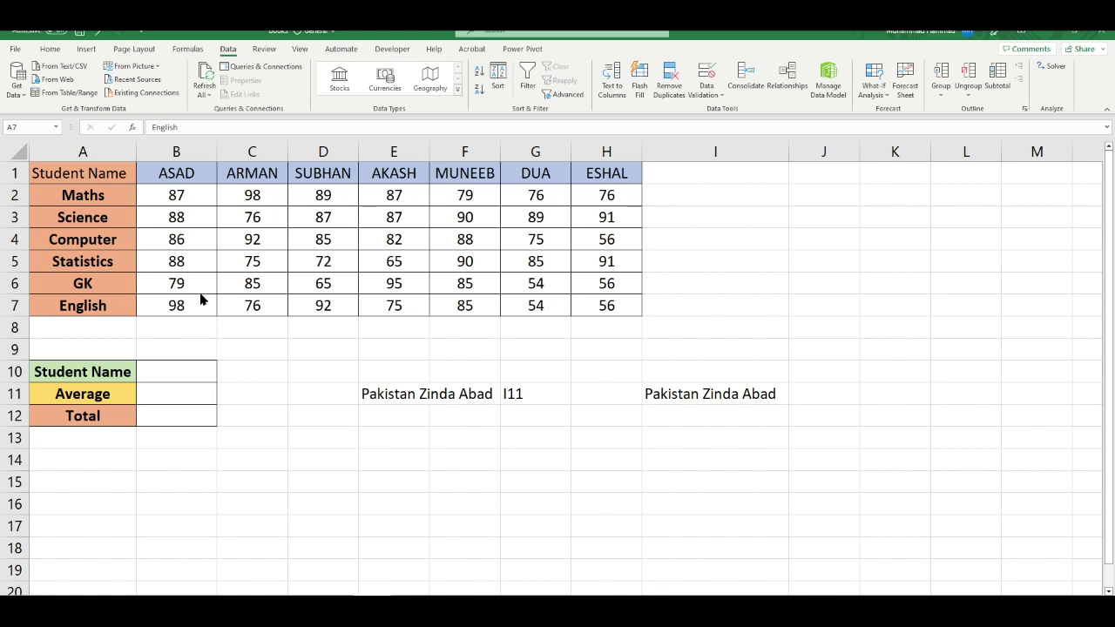
{"action": "left_click_drag", "start_coordinate": [183, 173], "coordinate": [178, 305]}
{"action": "right_click", "coordinate": [184, 209]}
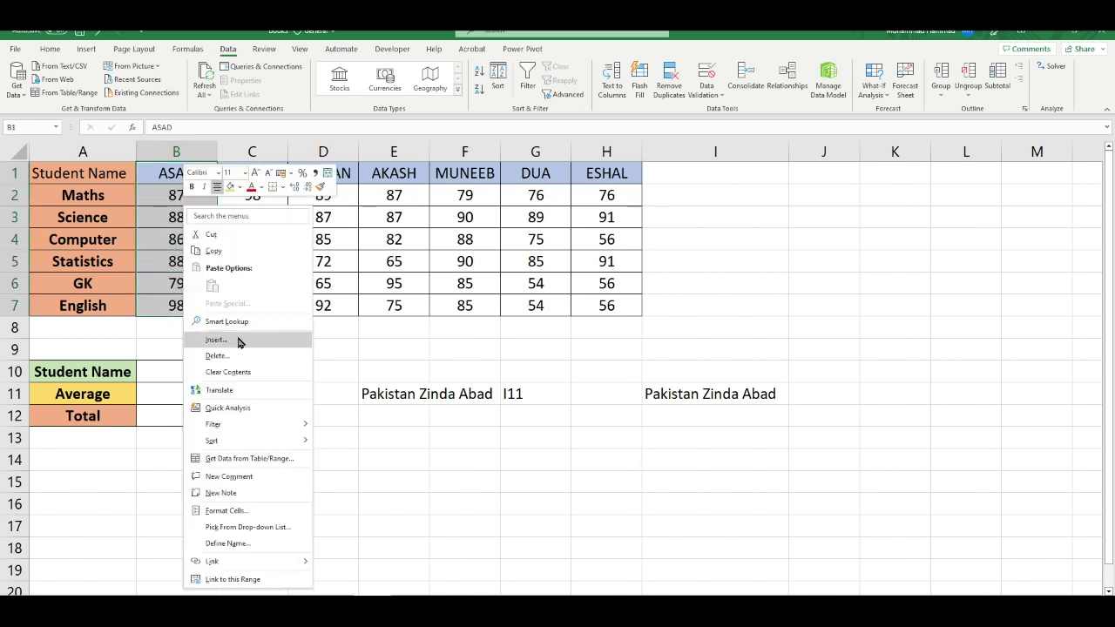
{"action": "left_click", "coordinate": [234, 544]}
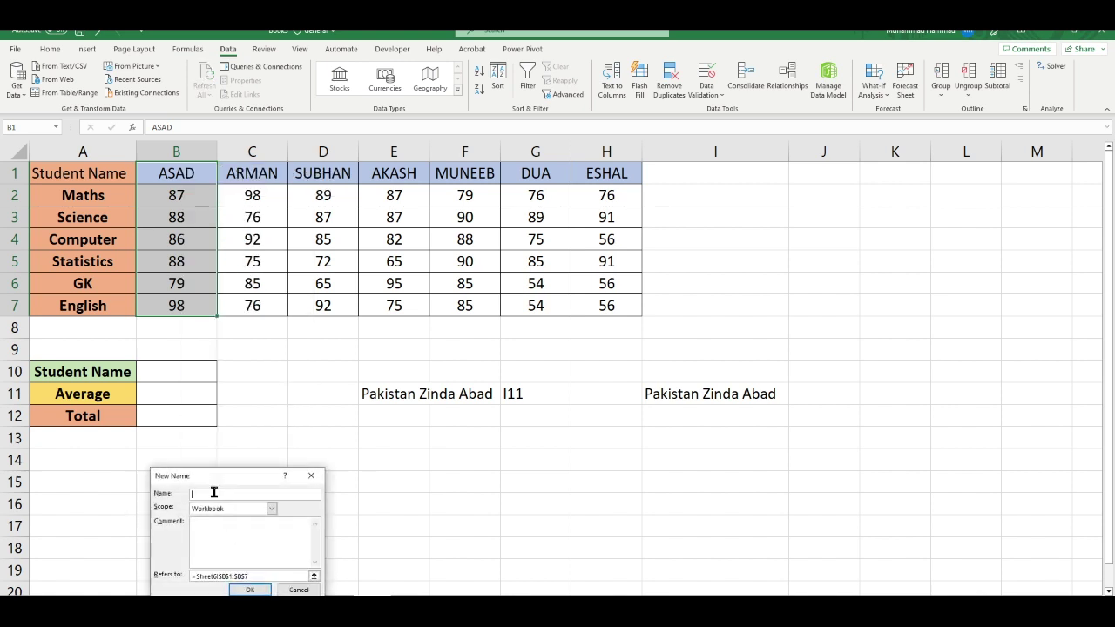
{"action": "type", "text": "Asad"}
{"action": "key", "text": "Return"}
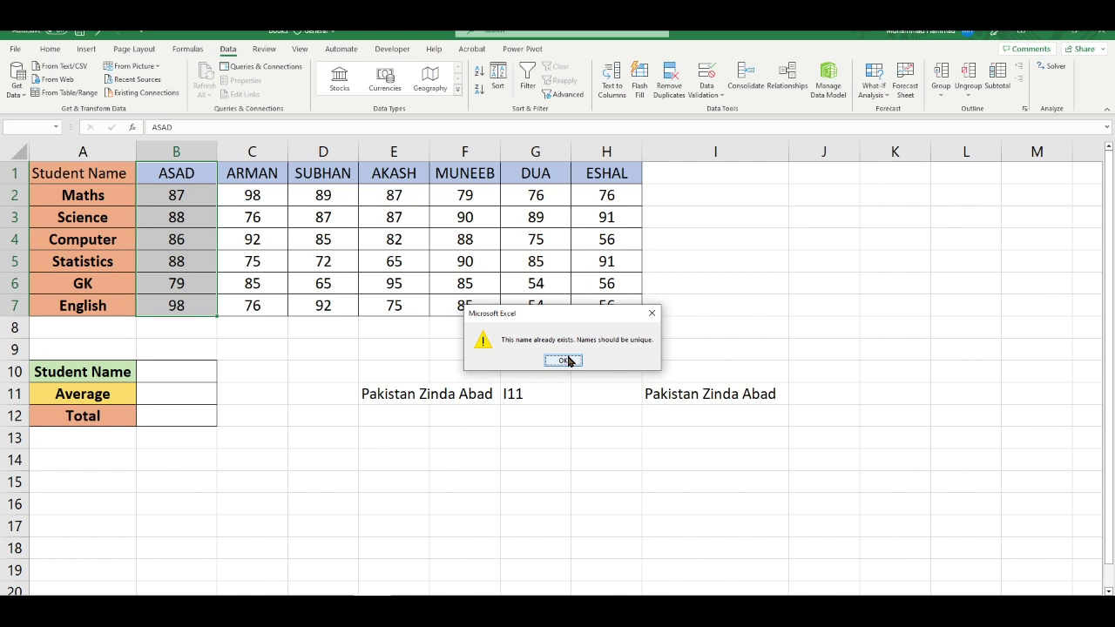
{"action": "left_click", "coordinate": [566, 361]}
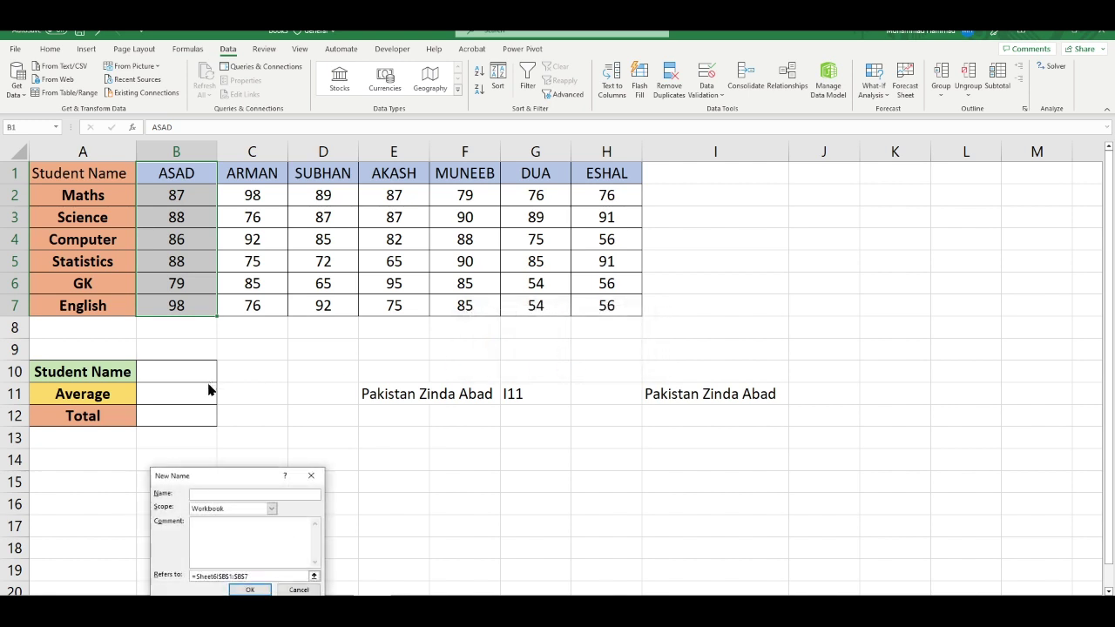
{"action": "left_click", "coordinate": [314, 471]}
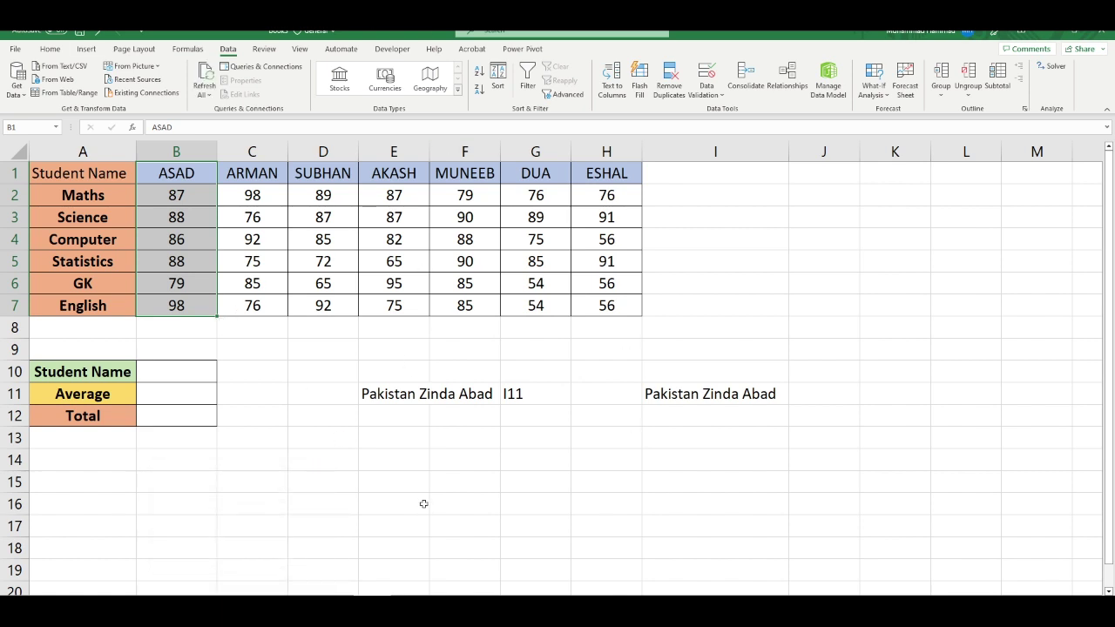
Give B10 a List data validation sourced from =$B$1:$H$1.
{"action": "left_click", "coordinate": [144, 370]}
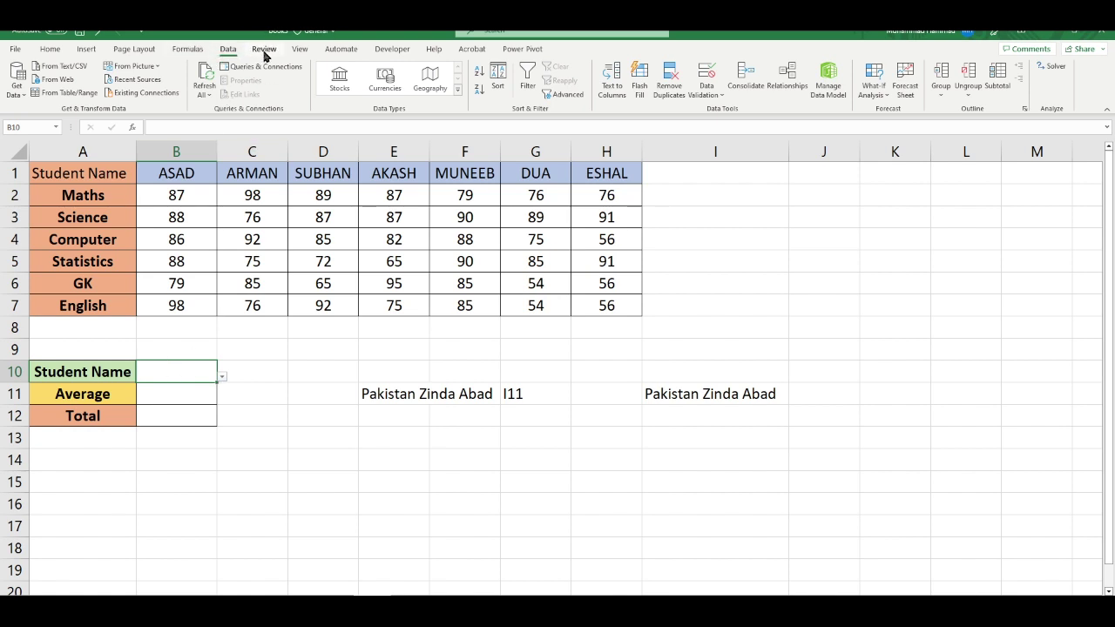
{"action": "left_click", "coordinate": [706, 90]}
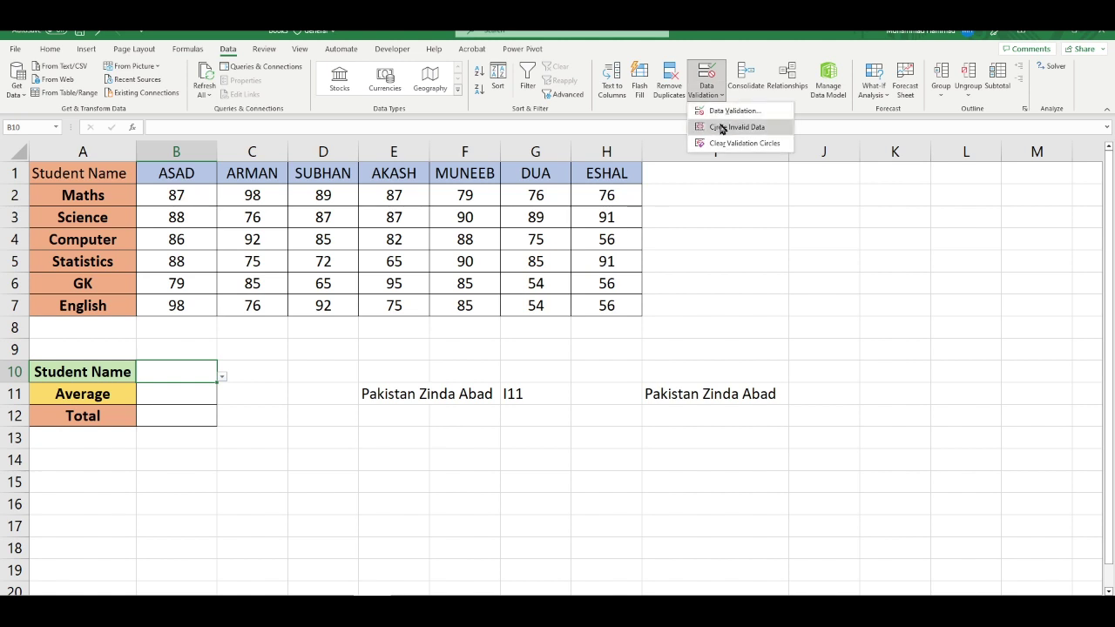
{"action": "left_click", "coordinate": [735, 111]}
{"action": "mouse_move", "coordinate": [202, 424]}
{"action": "left_mouse_down"}
{"action": "mouse_move", "coordinate": [334, 383]}
{"action": "mouse_move", "coordinate": [743, 220]}
{"action": "left_mouse_up"}
{"action": "left_click", "coordinate": [653, 272]}
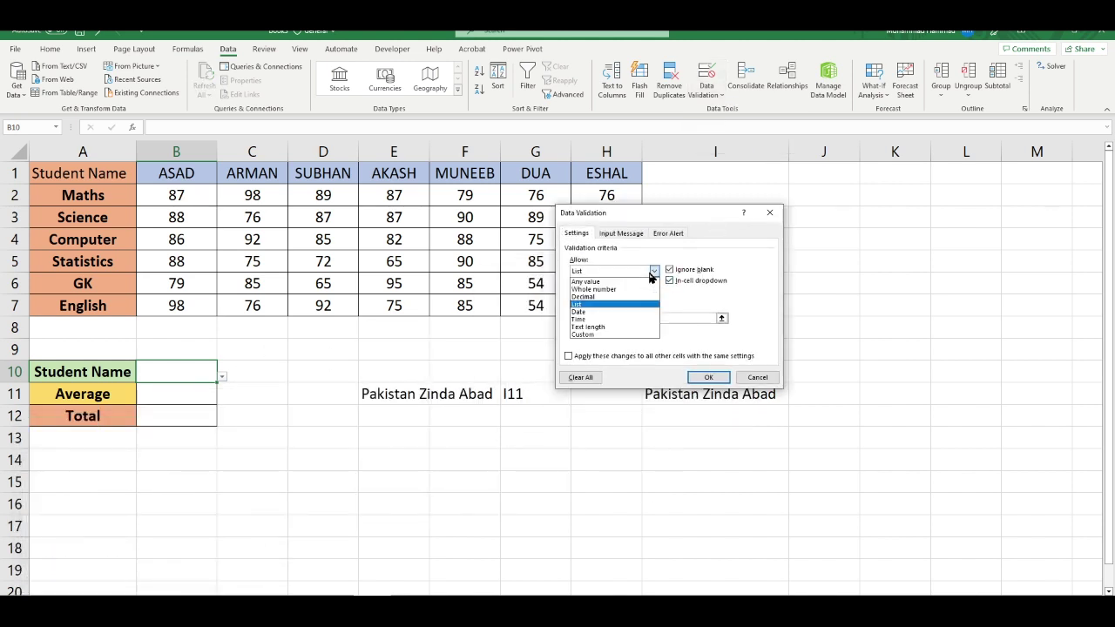
{"action": "left_click", "coordinate": [653, 273]}
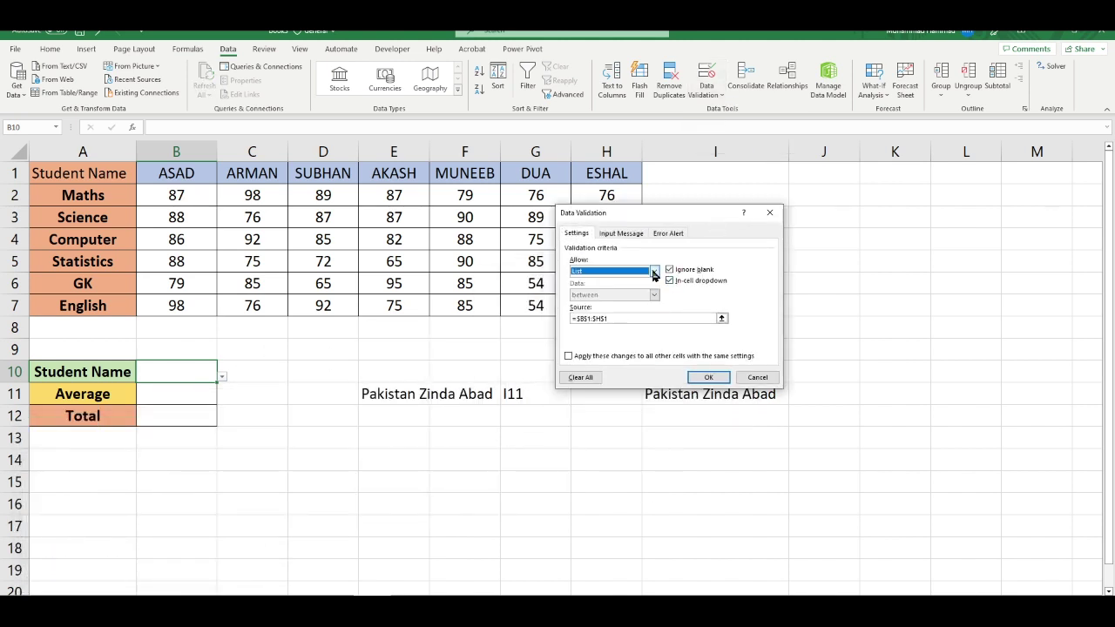
{"action": "left_click", "coordinate": [721, 320]}
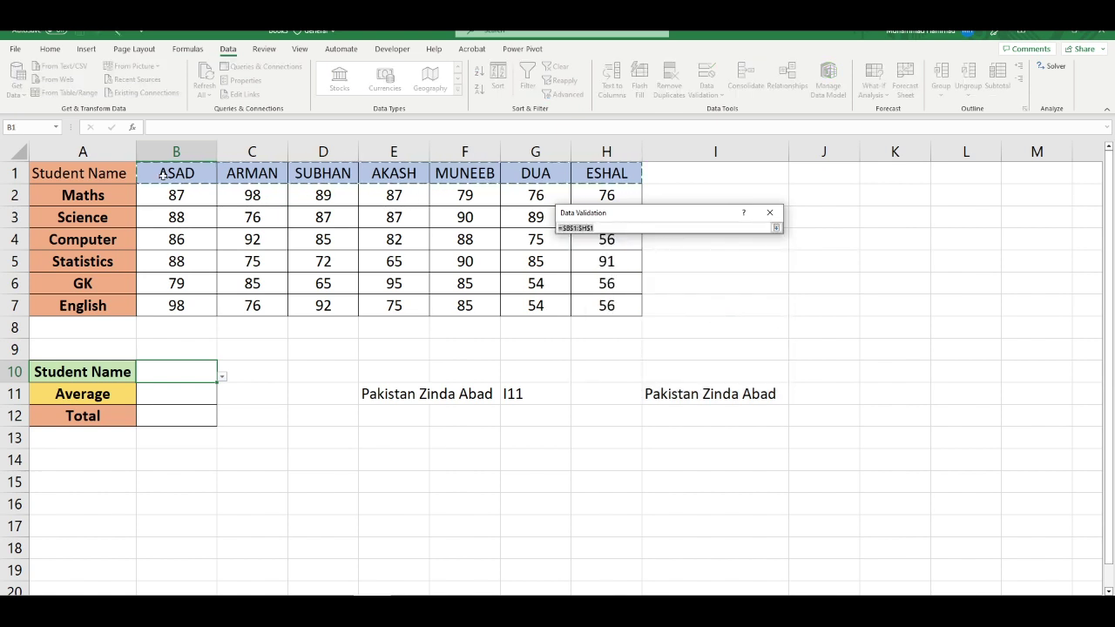
{"action": "left_click", "coordinate": [775, 228]}
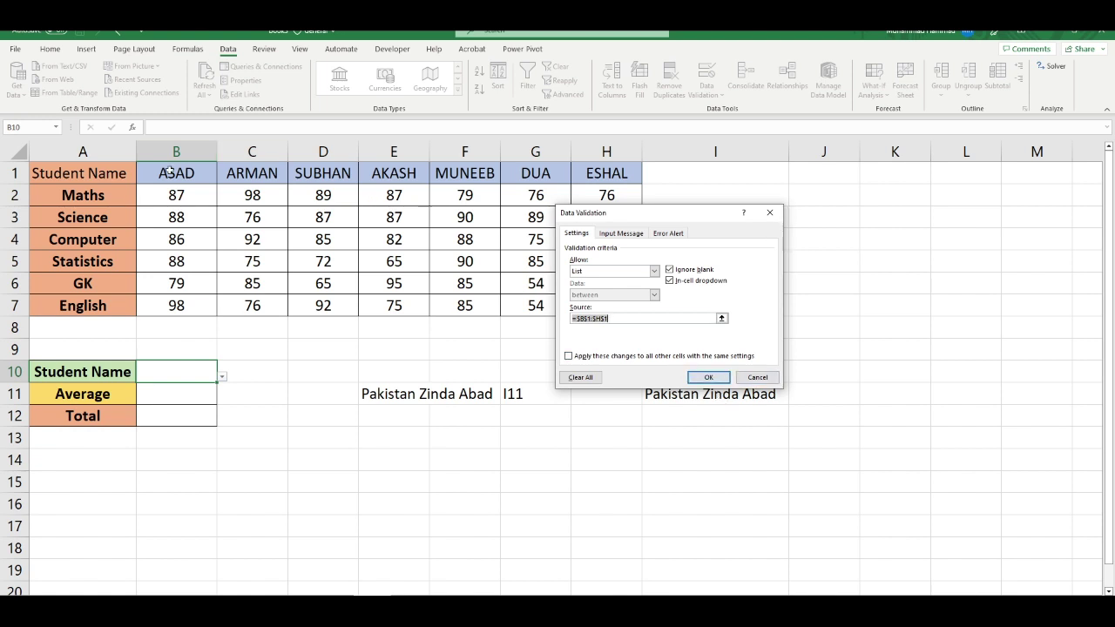
{"action": "left_click", "coordinate": [709, 378]}
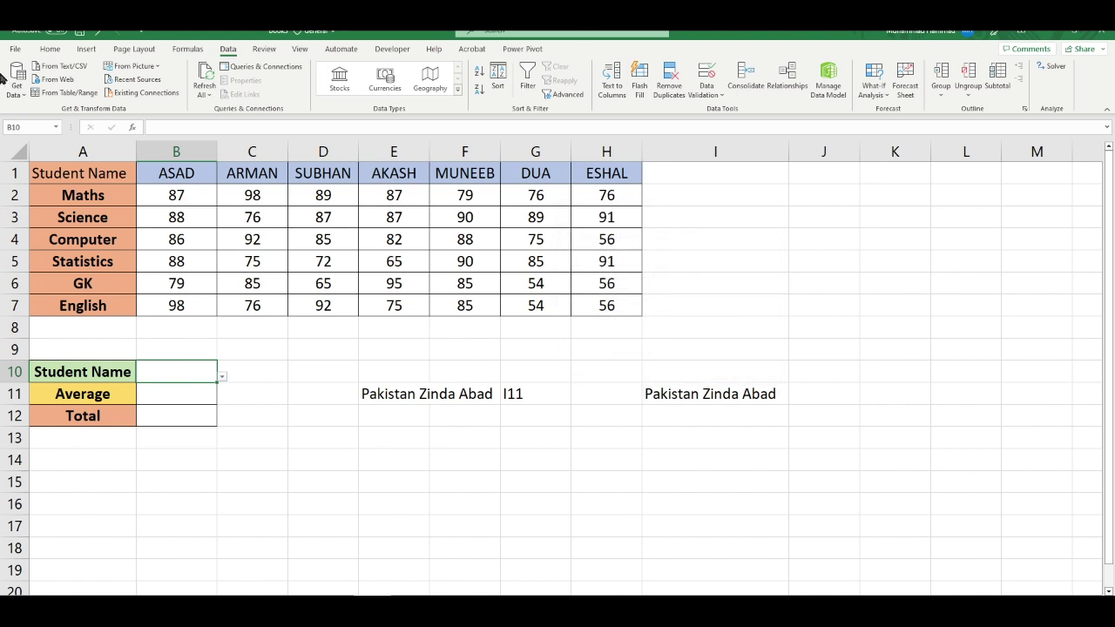
Check that B10's dropdown lists the student names without picking one.
{"action": "left_click", "coordinate": [223, 379]}
{"action": "left_click", "coordinate": [223, 378]}
{"action": "left_click", "coordinate": [182, 396]}
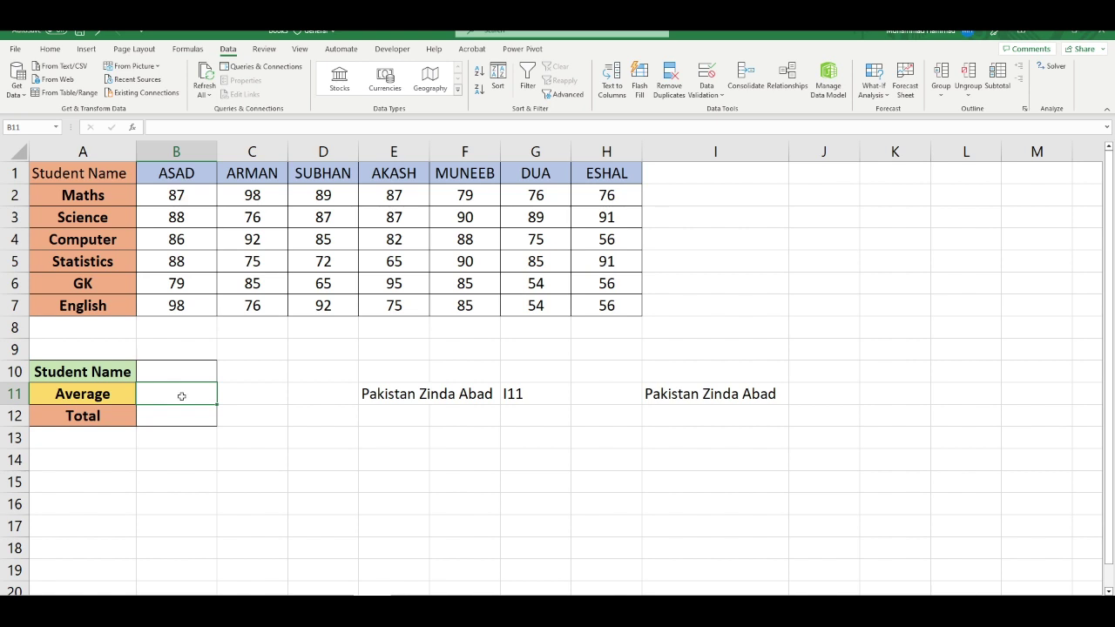
Enter =AVERAGE(INDIRECT(B10)) in B11, which shows #REF! while B10 is empty.
{"action": "left_click", "coordinate": [182, 372]}
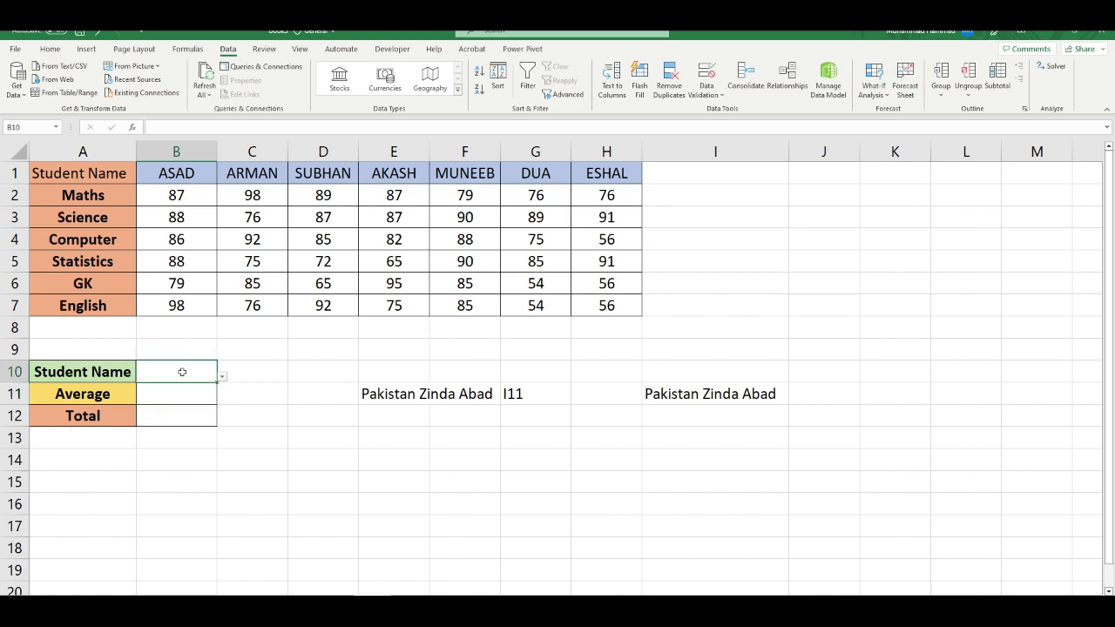
{"action": "left_click", "coordinate": [180, 395]}
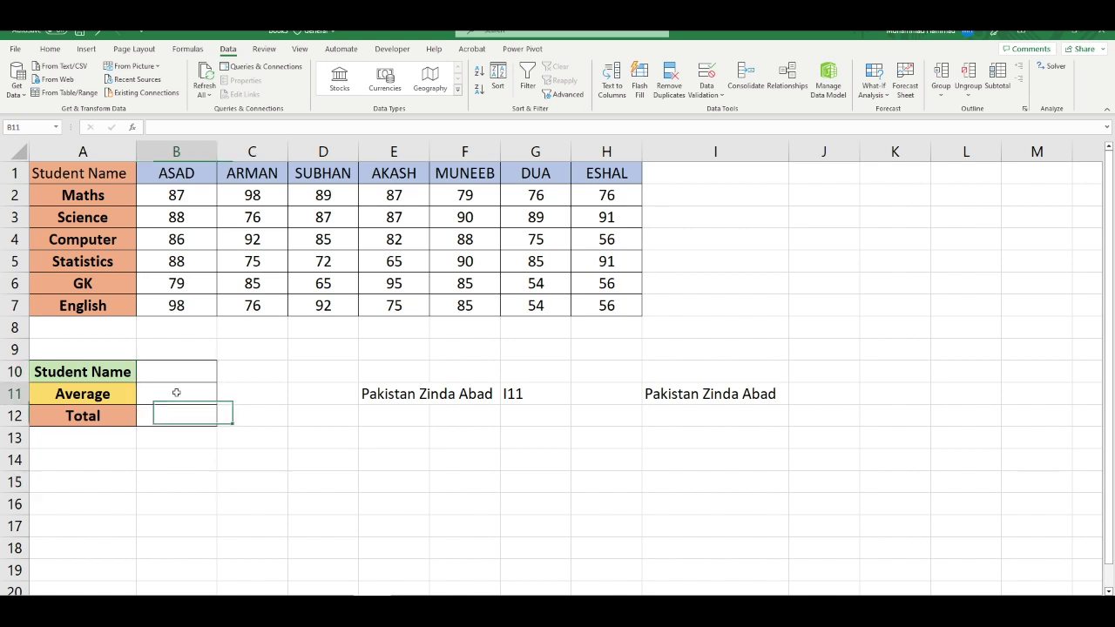
{"action": "type", "text": "="}
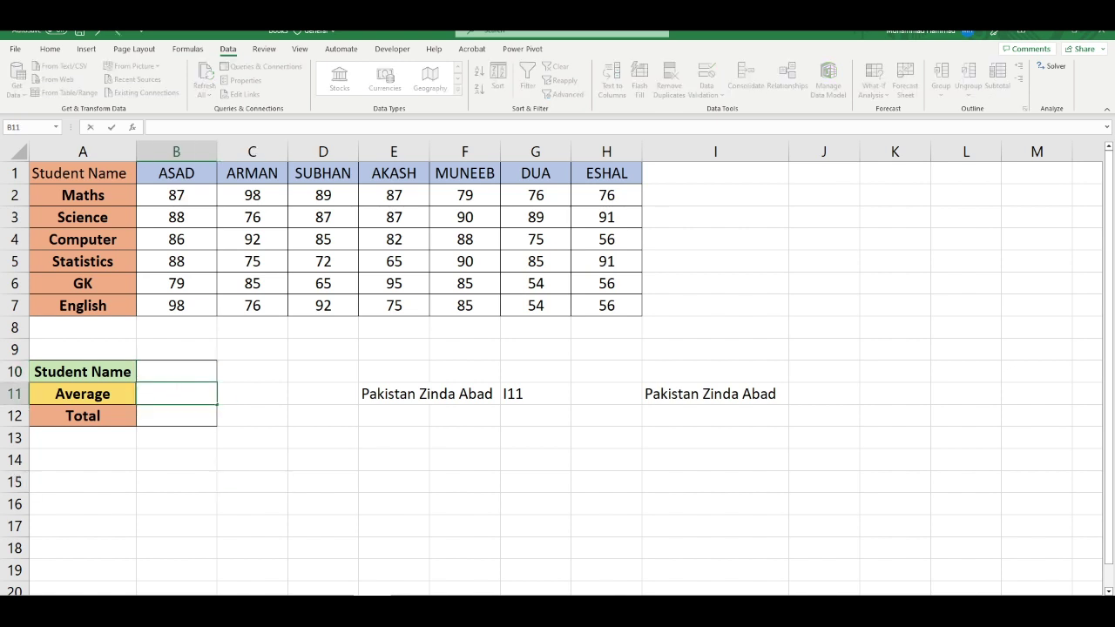
{"action": "type", "text": "AVER"}
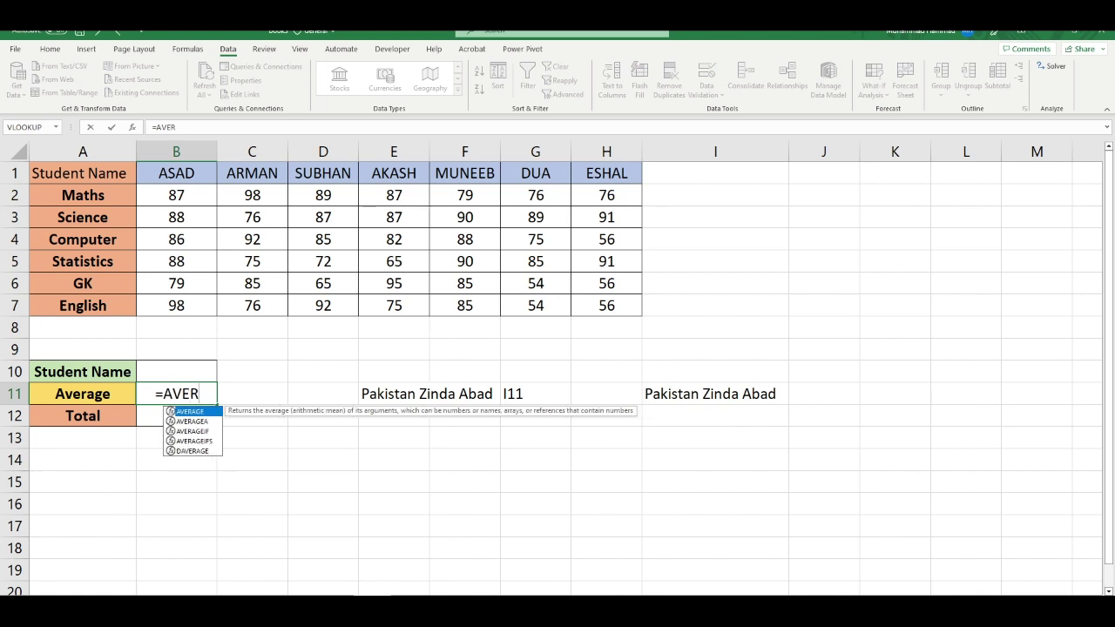
{"action": "type", "text": "AGE("}
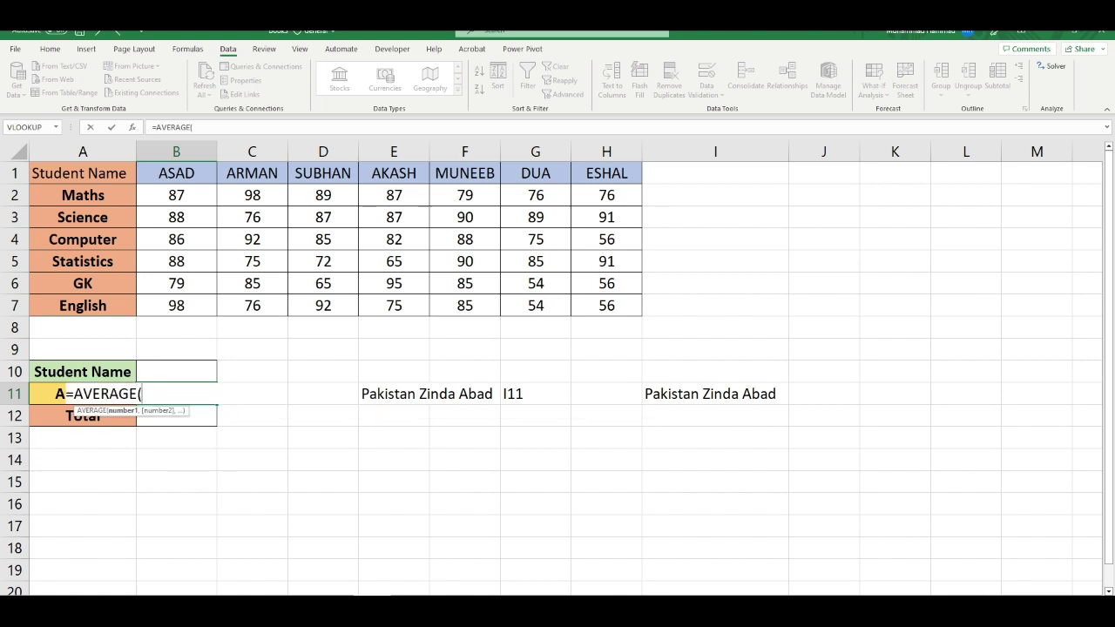
{"action": "type", "text": "INDIRE"}
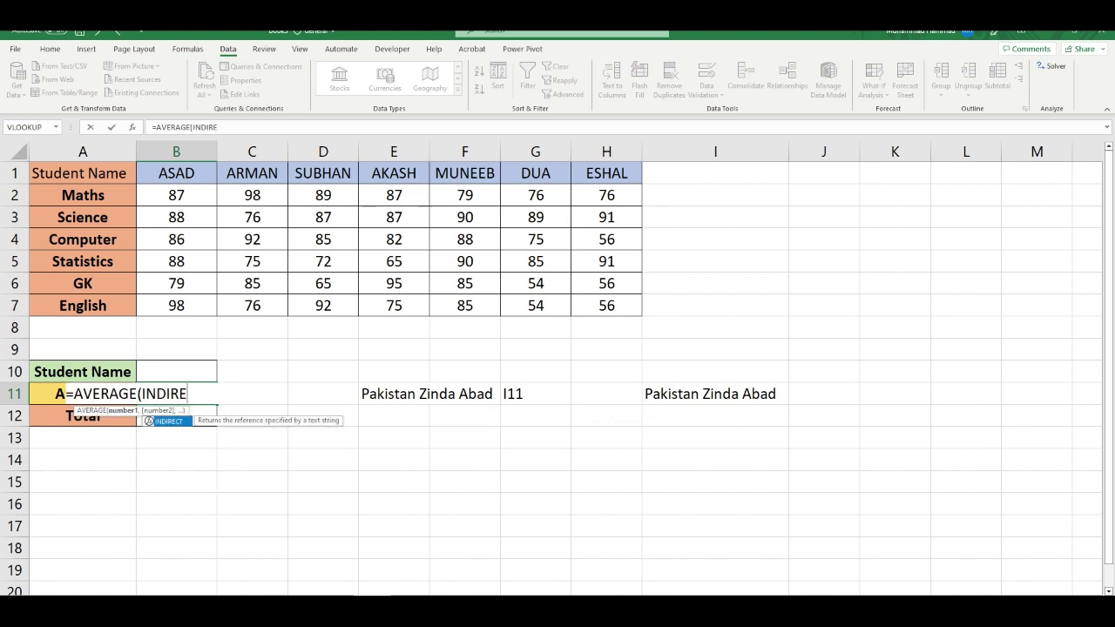
{"action": "double_click", "coordinate": [149, 420]}
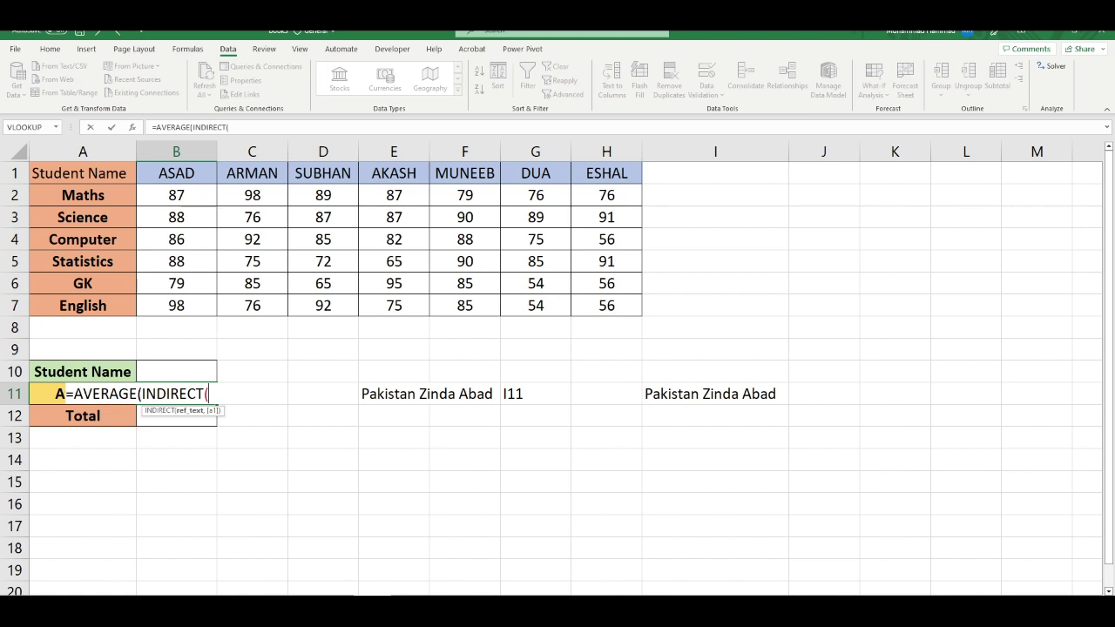
{"action": "left_click", "coordinate": [165, 374]}
{"action": "type", "text": ")"}
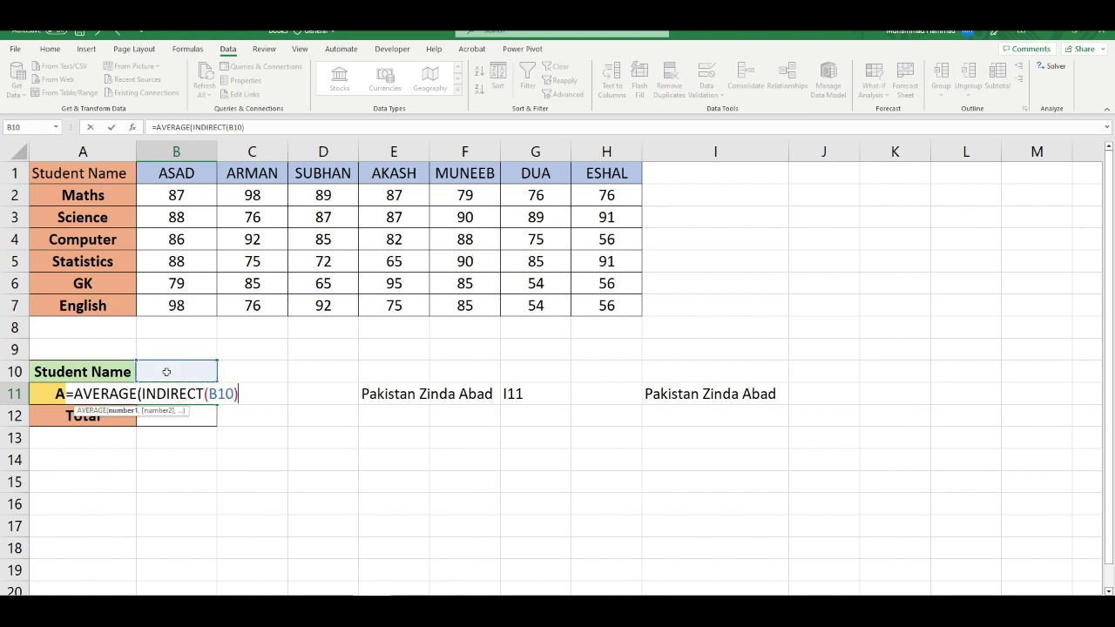
{"action": "type", "text": ")"}
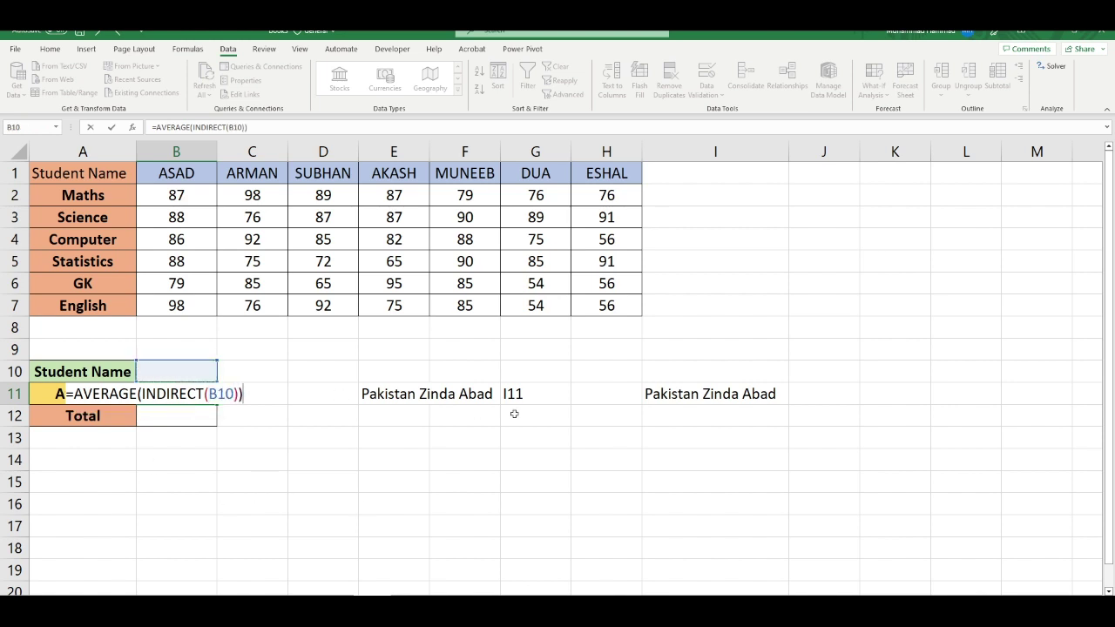
{"action": "key", "text": "Return"}
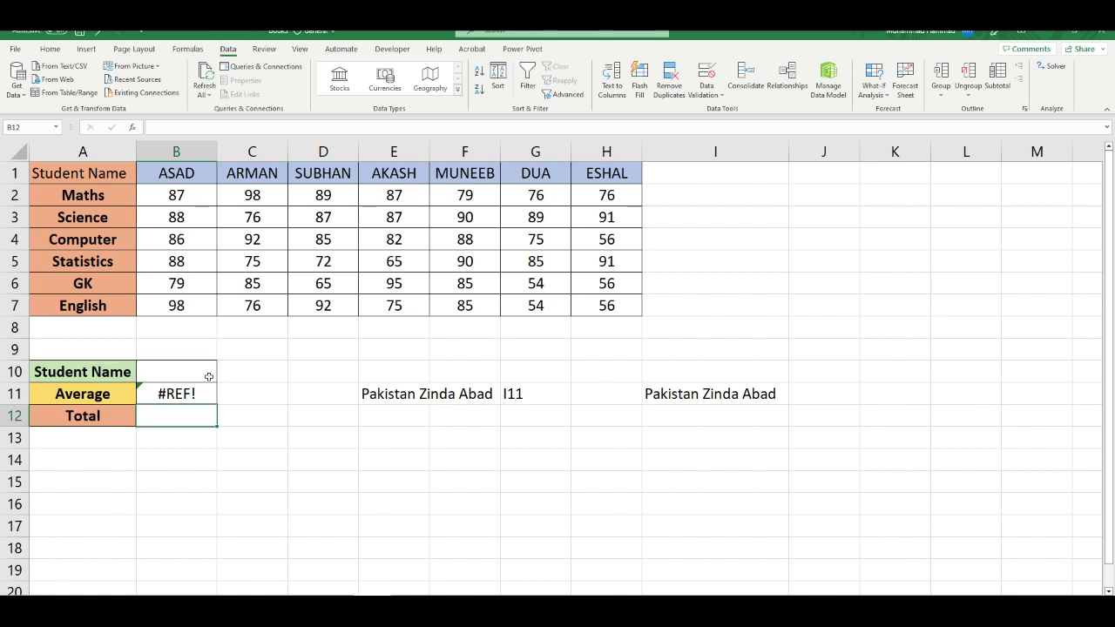
{"action": "left_click", "coordinate": [209, 376]}
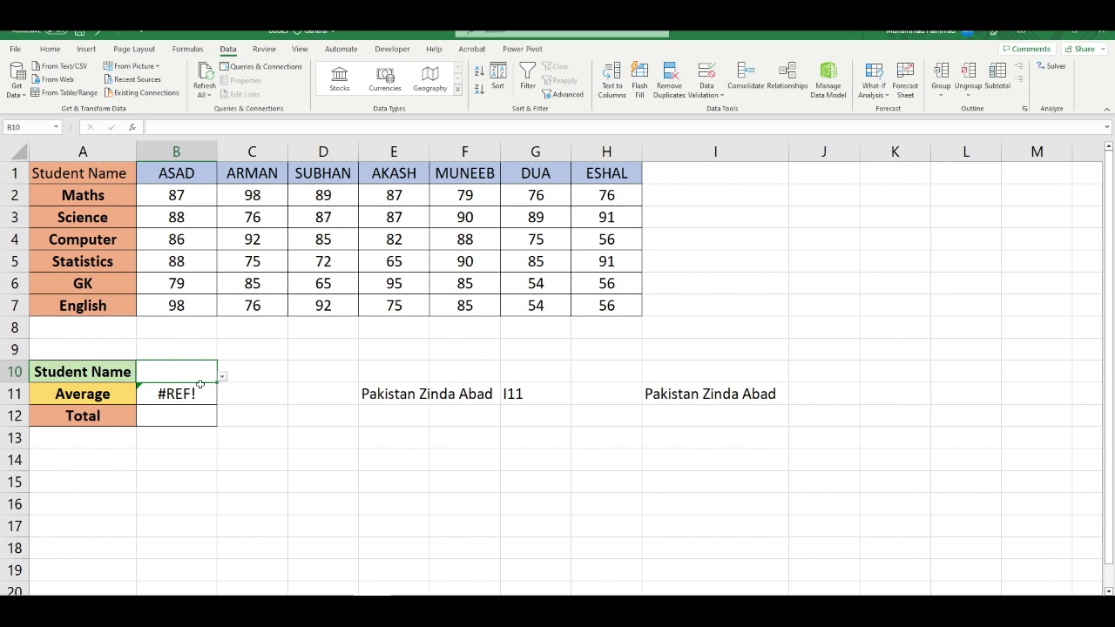
Pick ASAD, then ARMAN, then SUBHAN in B10, leaving B11 at 81.666667.
{"action": "left_click", "coordinate": [223, 376]}
{"action": "left_click", "coordinate": [187, 393]}
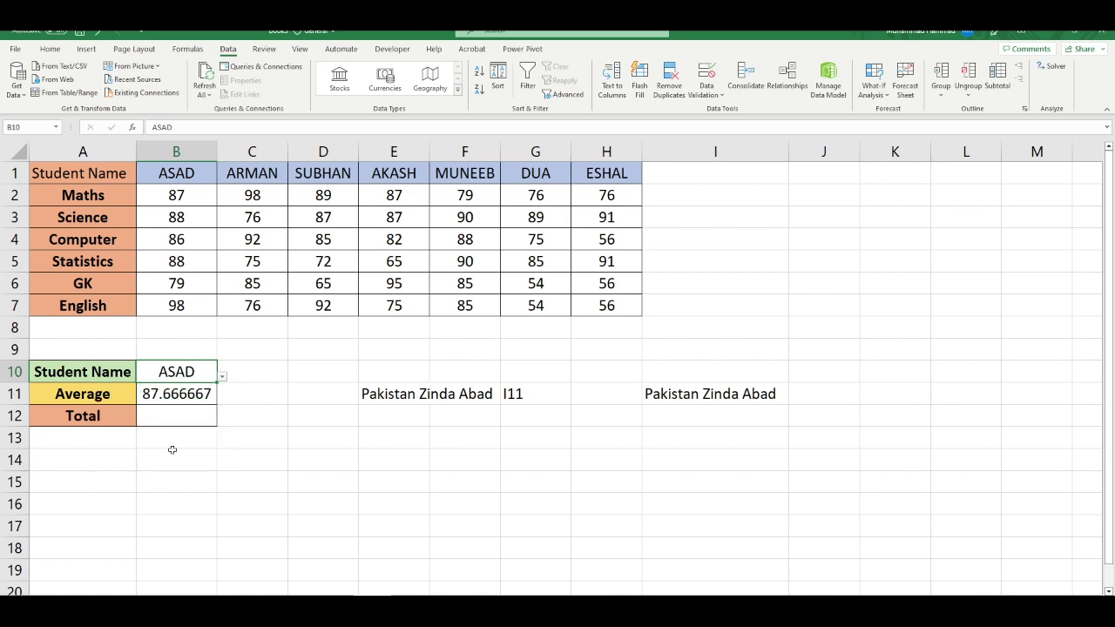
{"action": "left_click", "coordinate": [223, 376]}
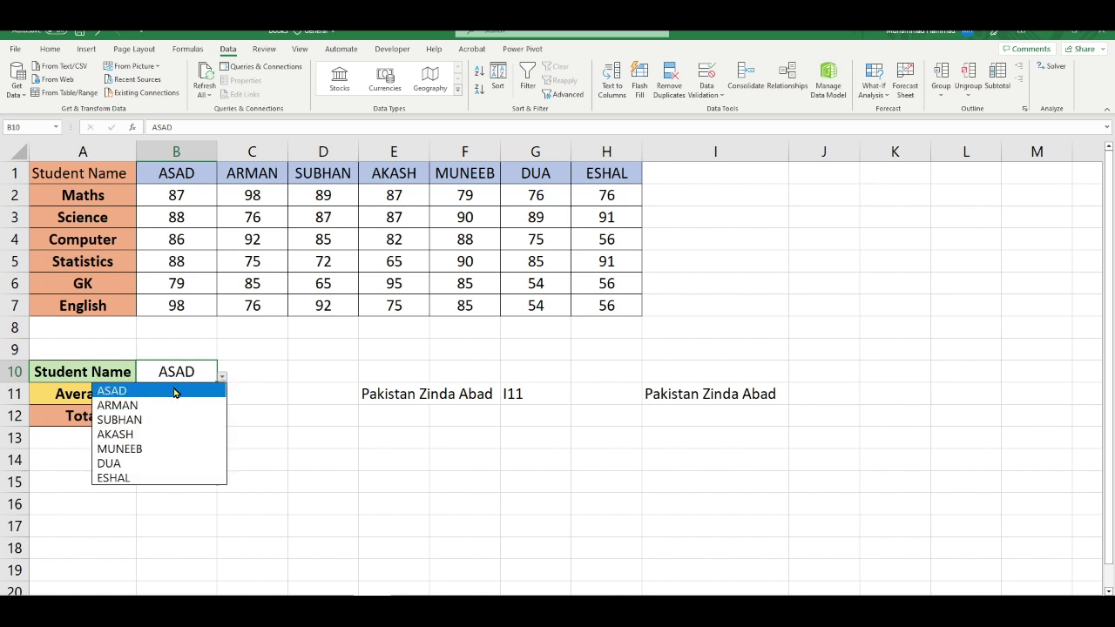
{"action": "left_click", "coordinate": [144, 402]}
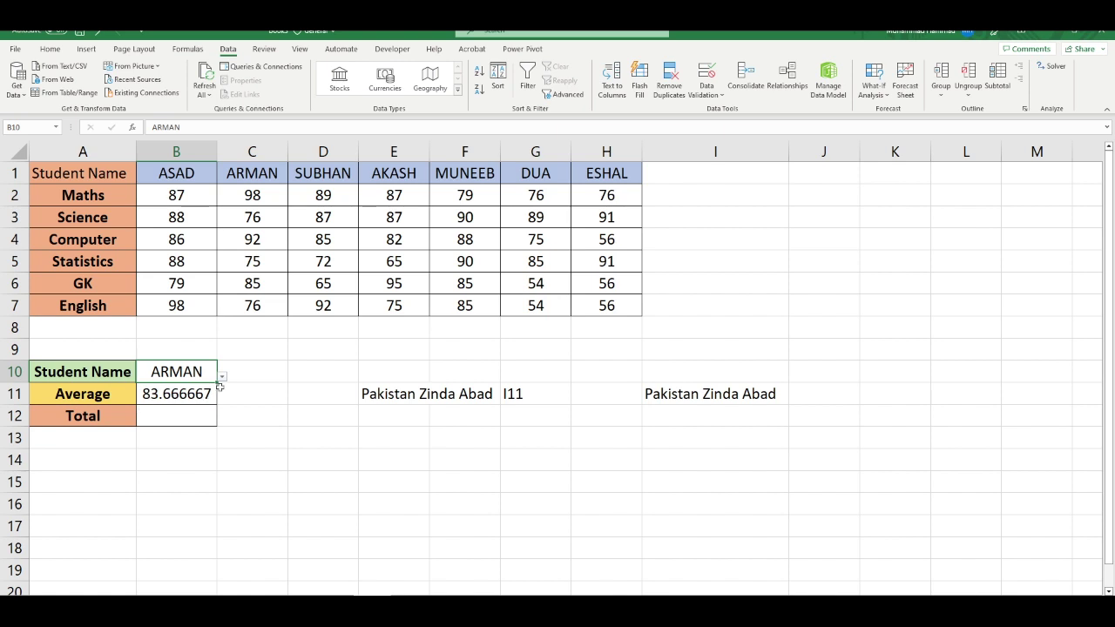
{"action": "left_click", "coordinate": [225, 376]}
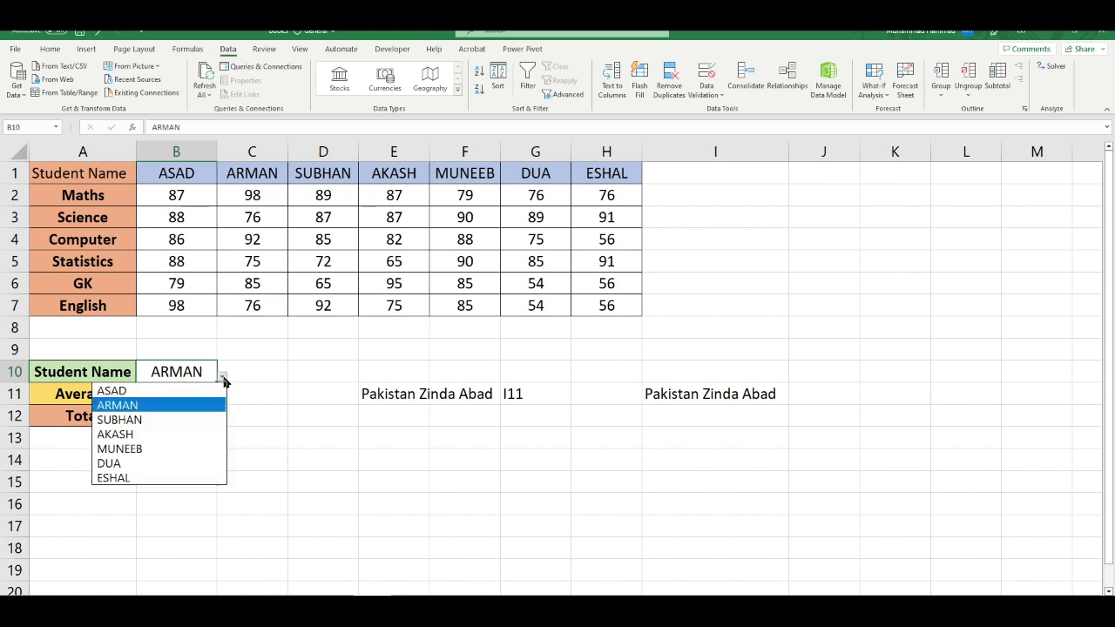
{"action": "left_click", "coordinate": [156, 417]}
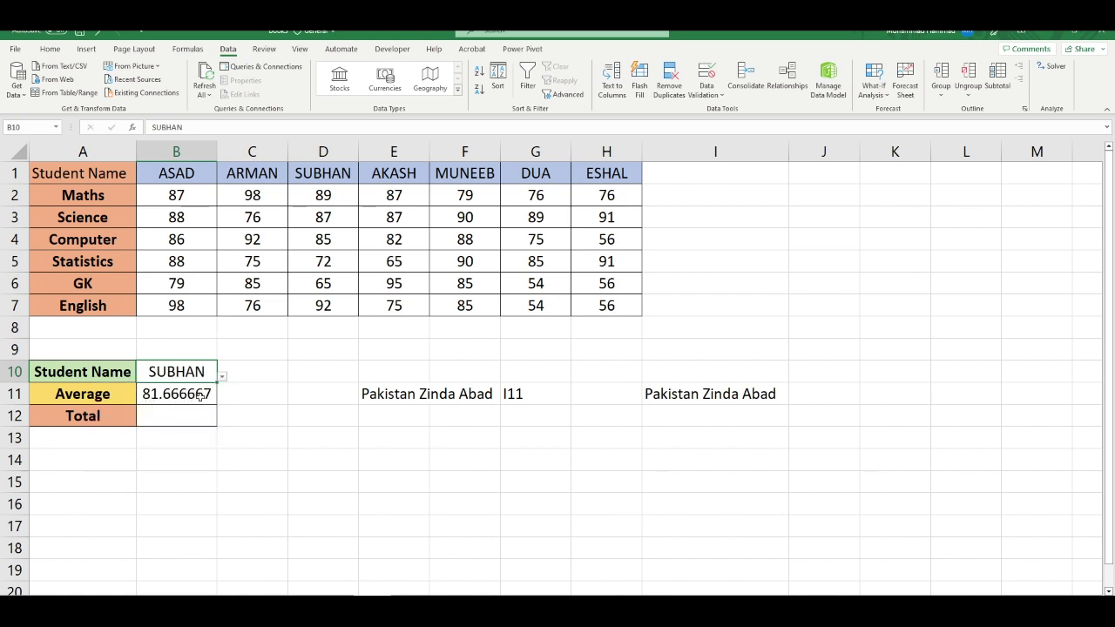
{"action": "left_click", "coordinate": [228, 377]}
{"action": "left_click", "coordinate": [196, 373]}
Enter =SUM(INDIRECT(B10)) in B12, giving a total of 490 for SUBHAN.
{"action": "left_click", "coordinate": [169, 420]}
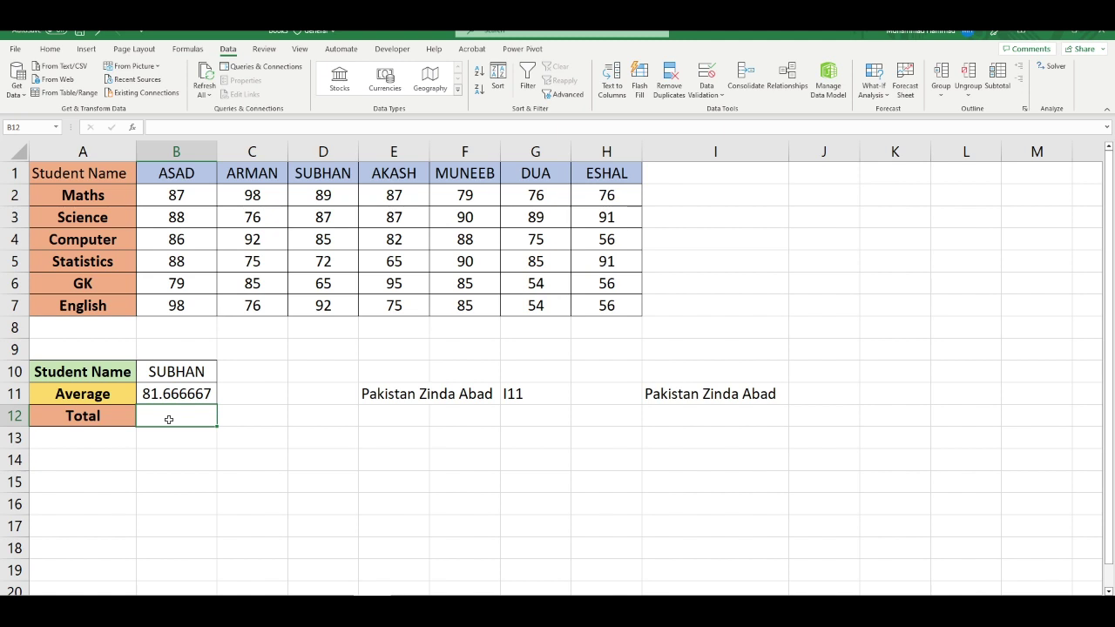
{"action": "type", "text": "="}
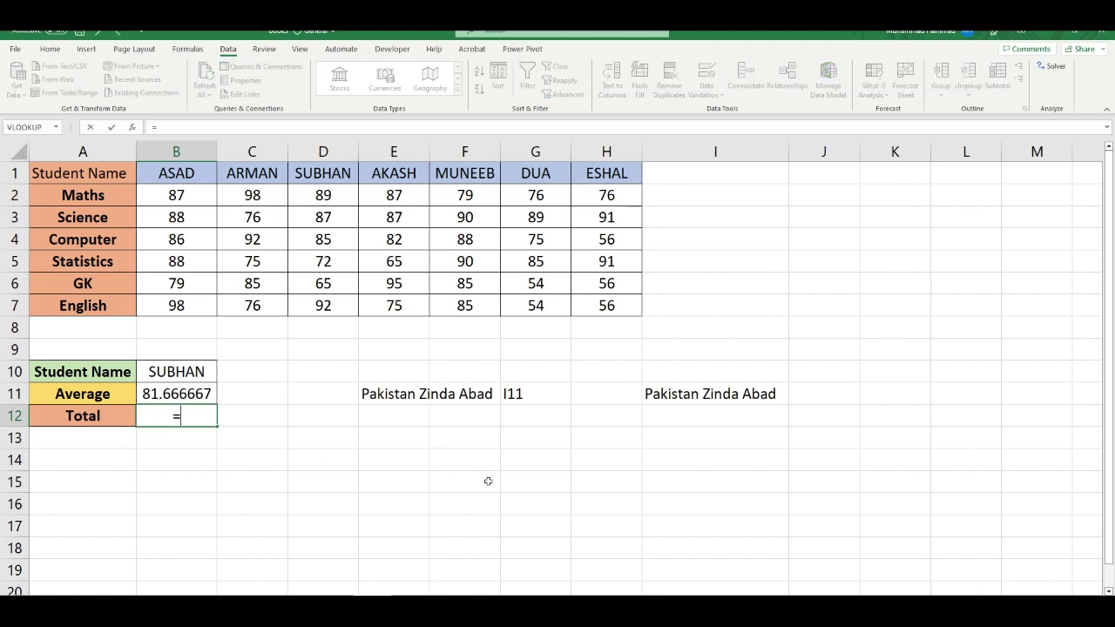
{"action": "key", "text": "Escape"}
{"action": "type", "text": "="}
{"action": "type", "text": "SUM("}
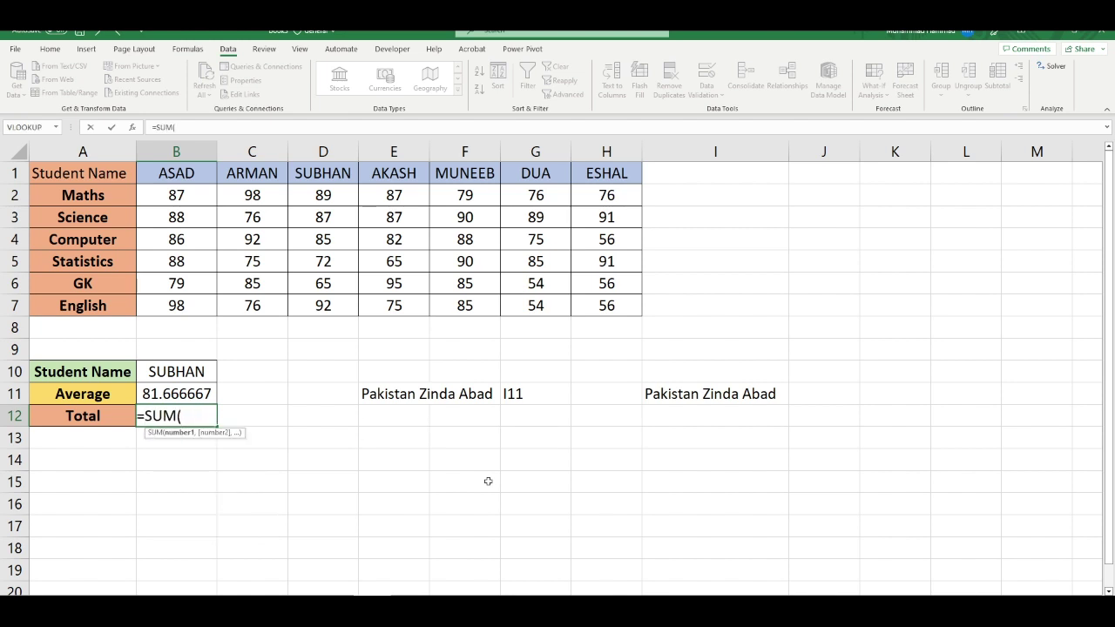
{"action": "type", "text": "IND"}
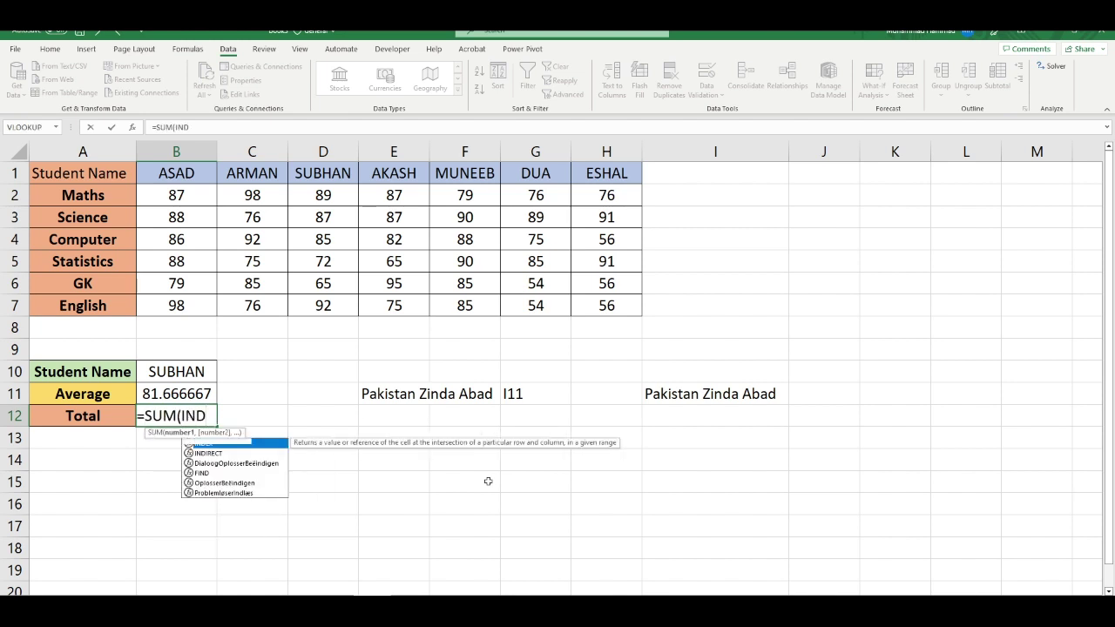
{"action": "type", "text": "IRECT("}
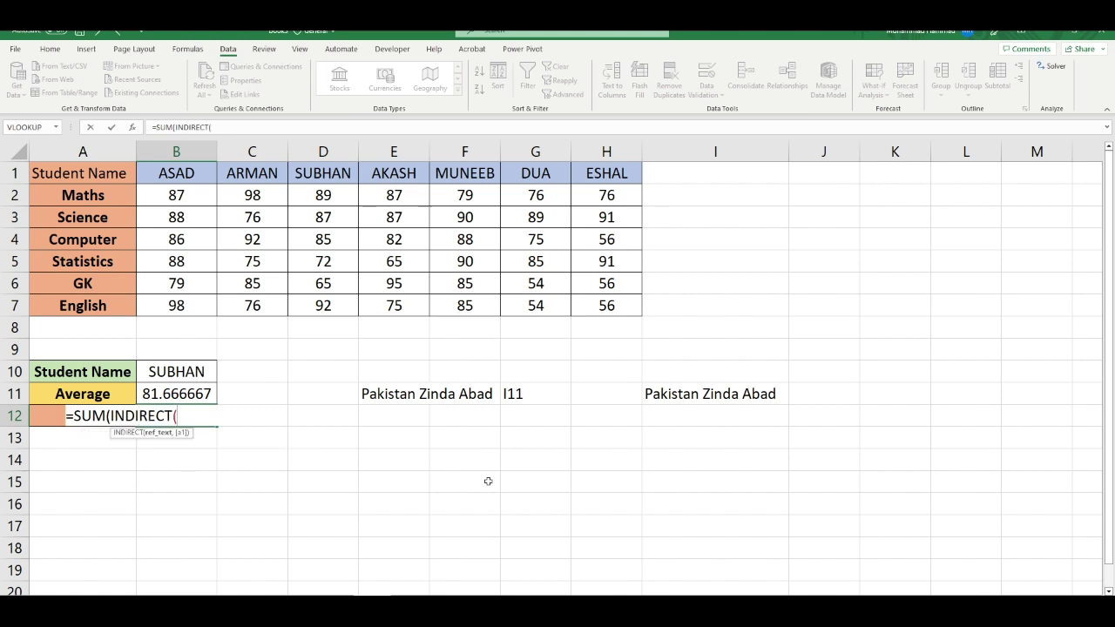
{"action": "key", "text": "Up"}
{"action": "key", "text": "Up"}
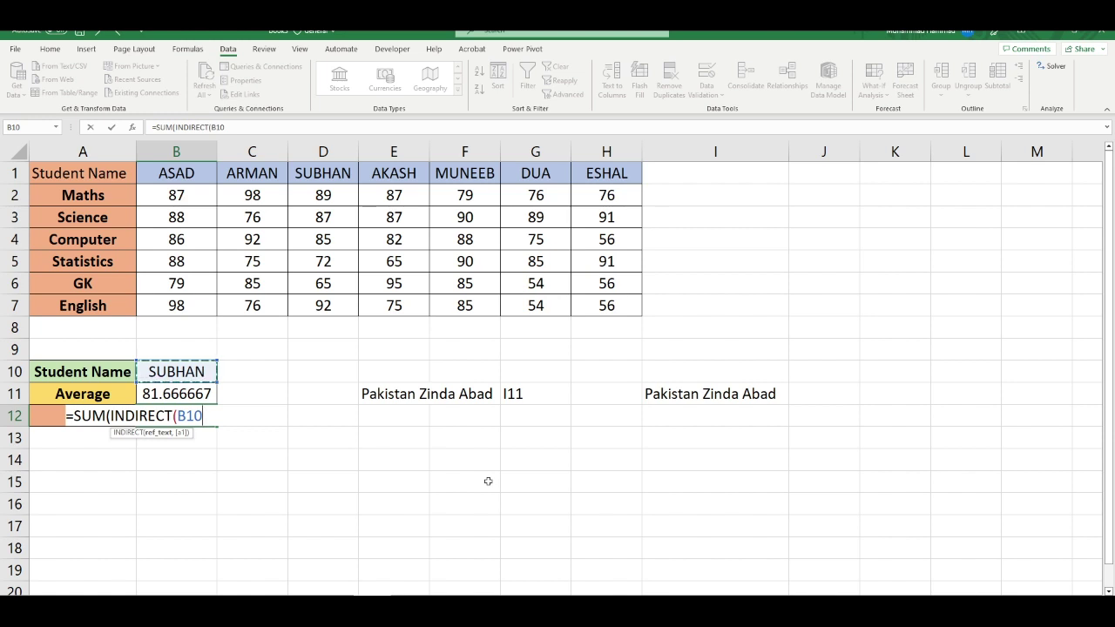
{"action": "type", "text": "))"}
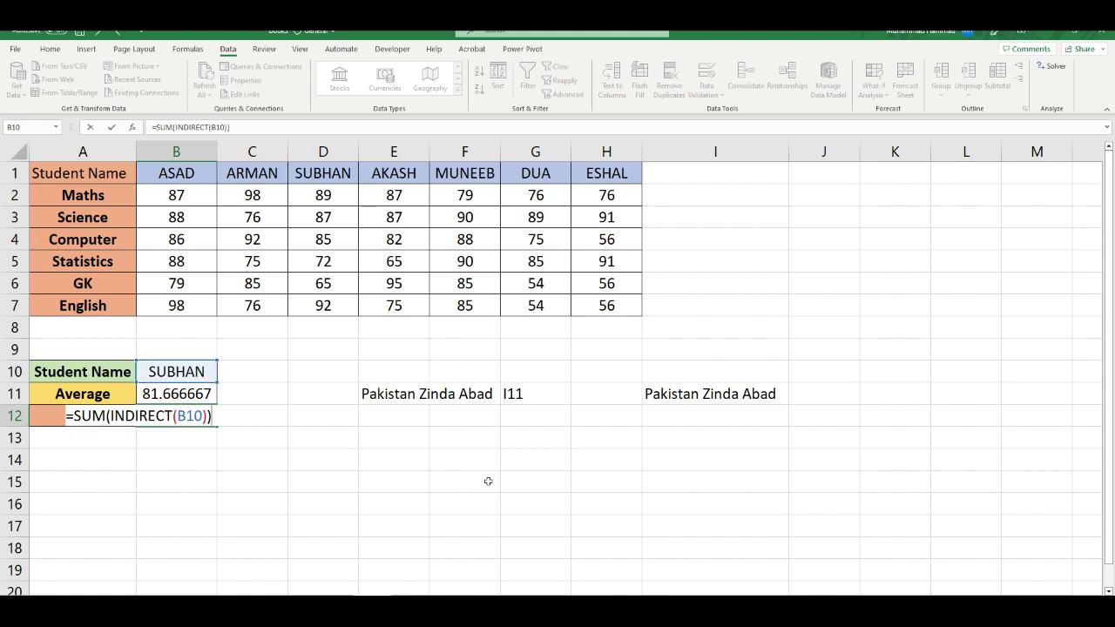
{"action": "key", "text": "Return"}
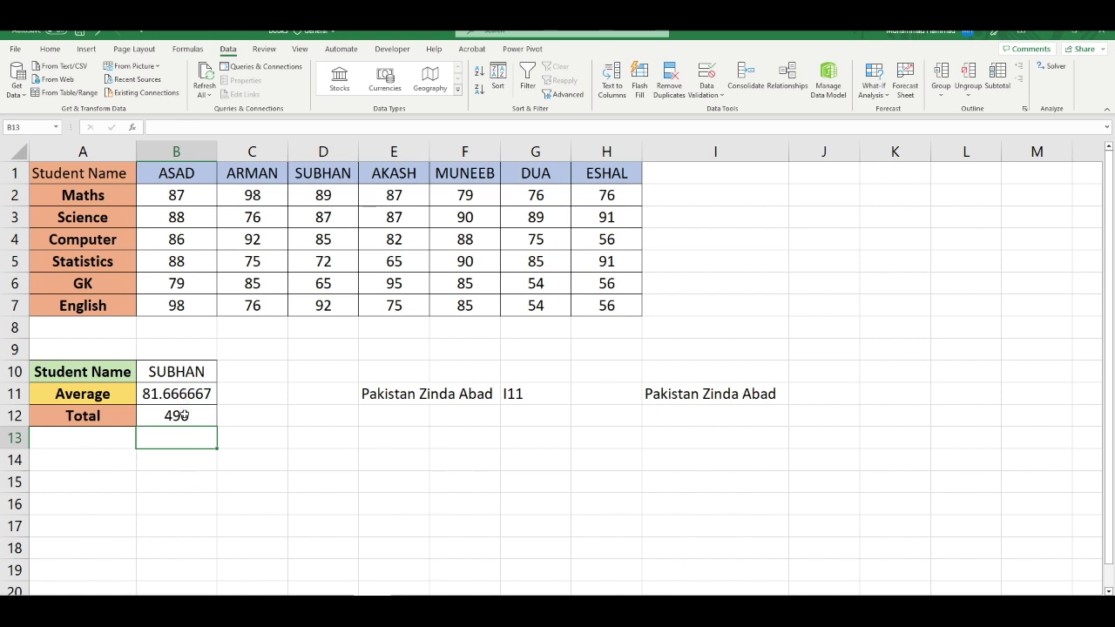
Pick AKASH, MUNEEB, DUA, then ESHAL in B10, ending at Average 71 and Total 426.
{"action": "left_click", "coordinate": [211, 375]}
{"action": "left_click", "coordinate": [222, 379]}
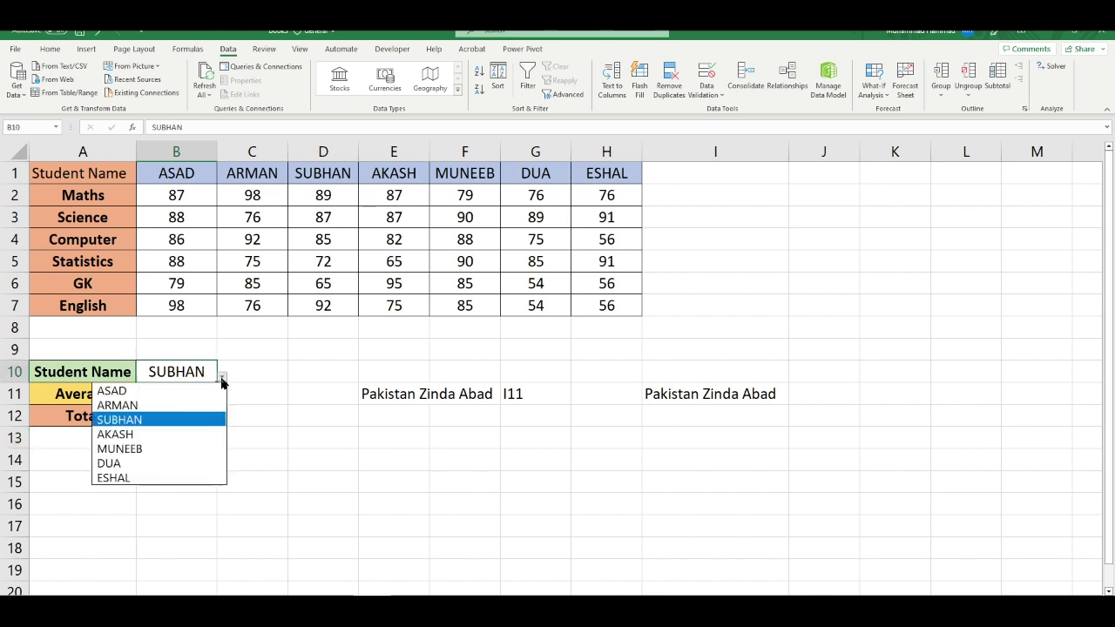
{"action": "left_click", "coordinate": [190, 434]}
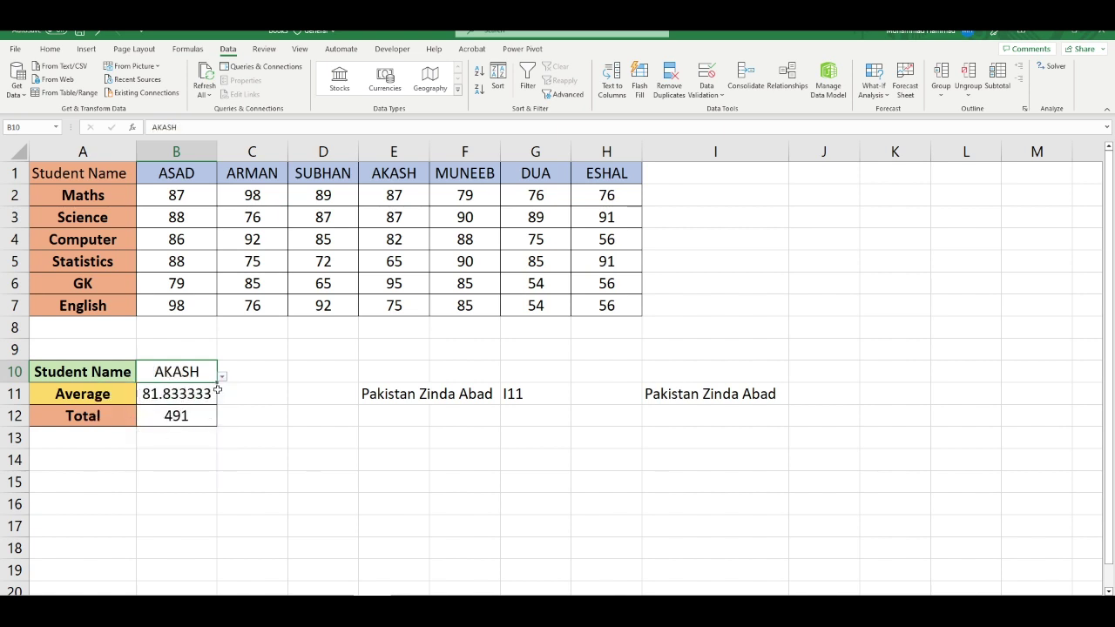
{"action": "left_click", "coordinate": [222, 376]}
{"action": "left_click", "coordinate": [200, 449]}
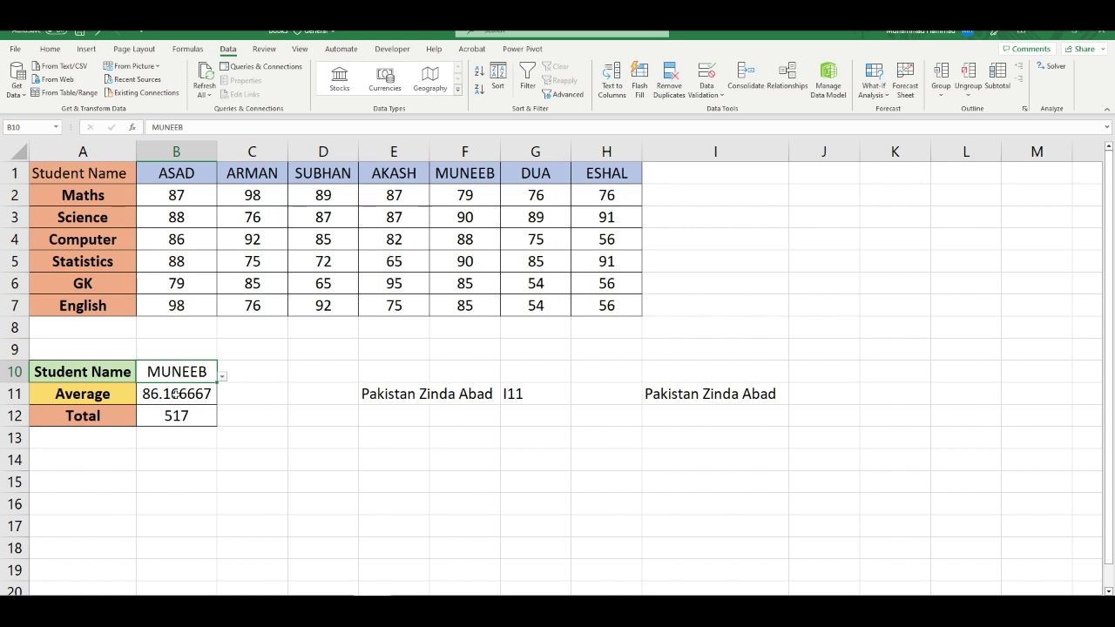
{"action": "left_click", "coordinate": [222, 377]}
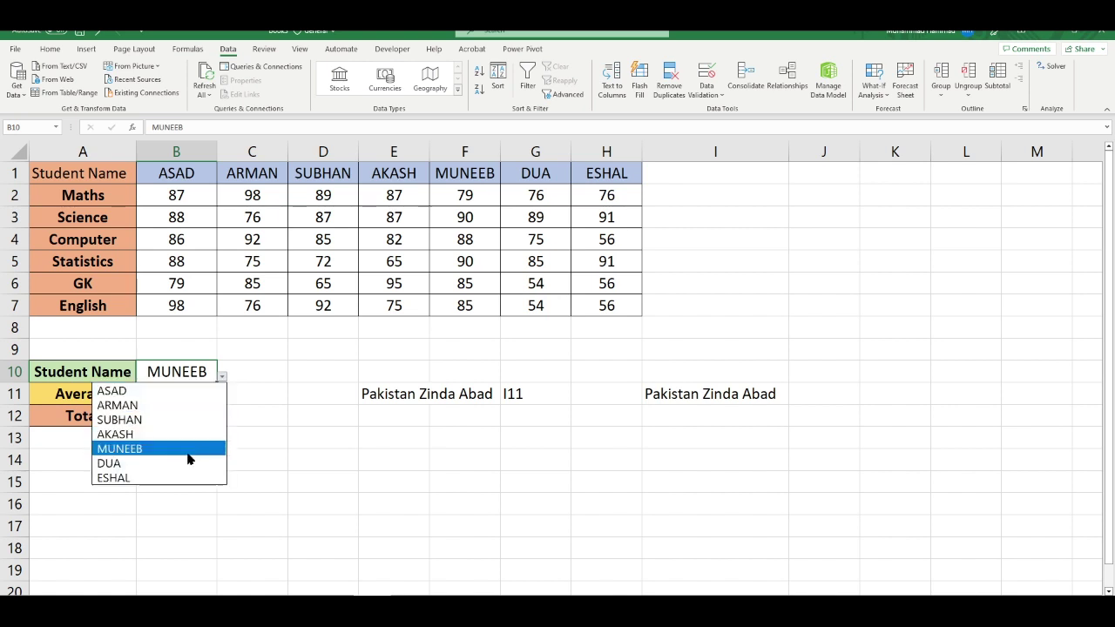
{"action": "left_click", "coordinate": [188, 464]}
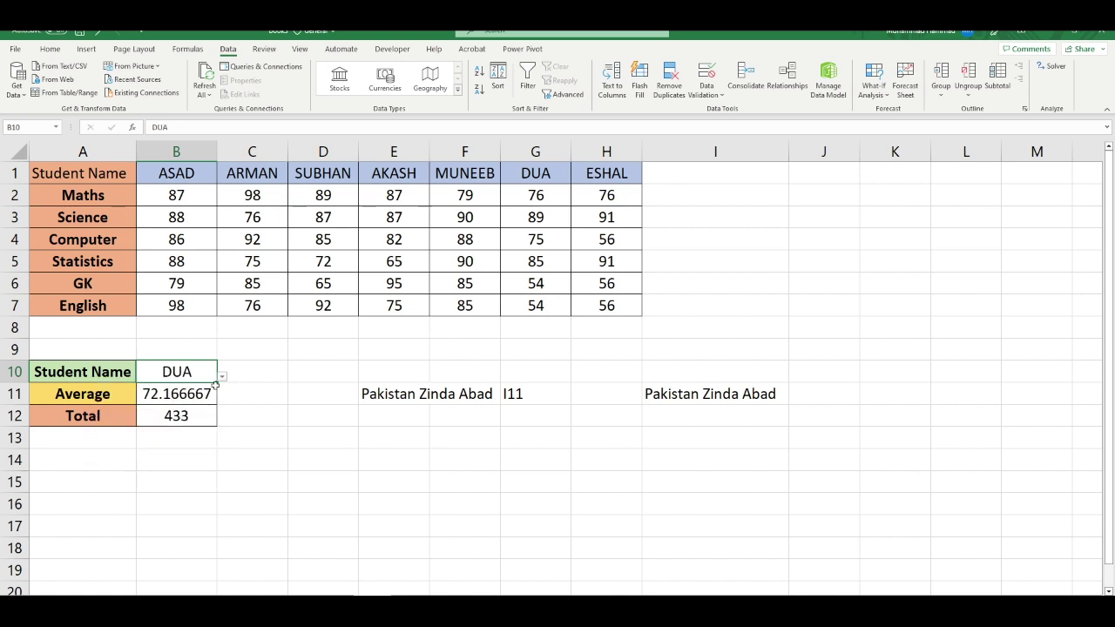
{"action": "left_click", "coordinate": [222, 376]}
{"action": "left_click", "coordinate": [200, 479]}
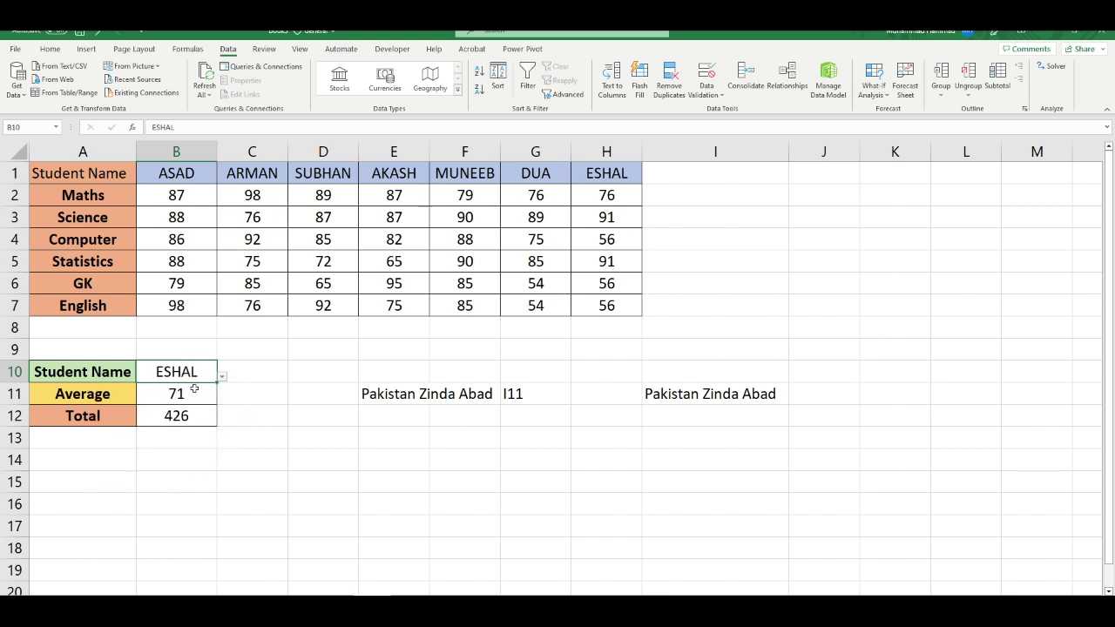